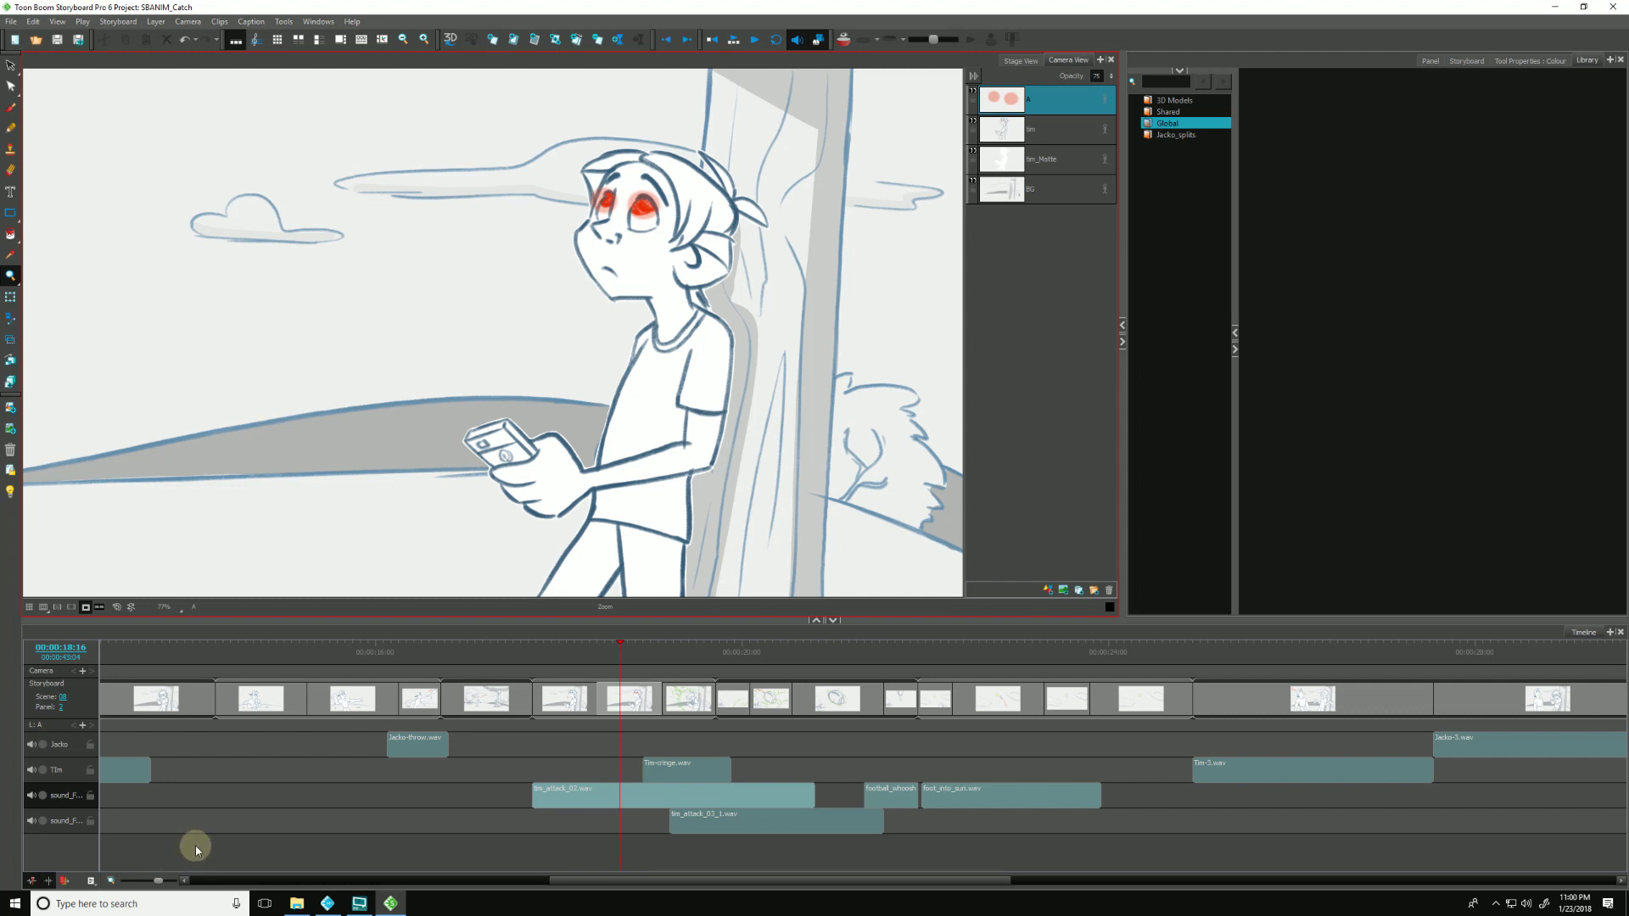
Trim the tim_attack_02.wav clip inward from both its end and its start.
click(577, 797)
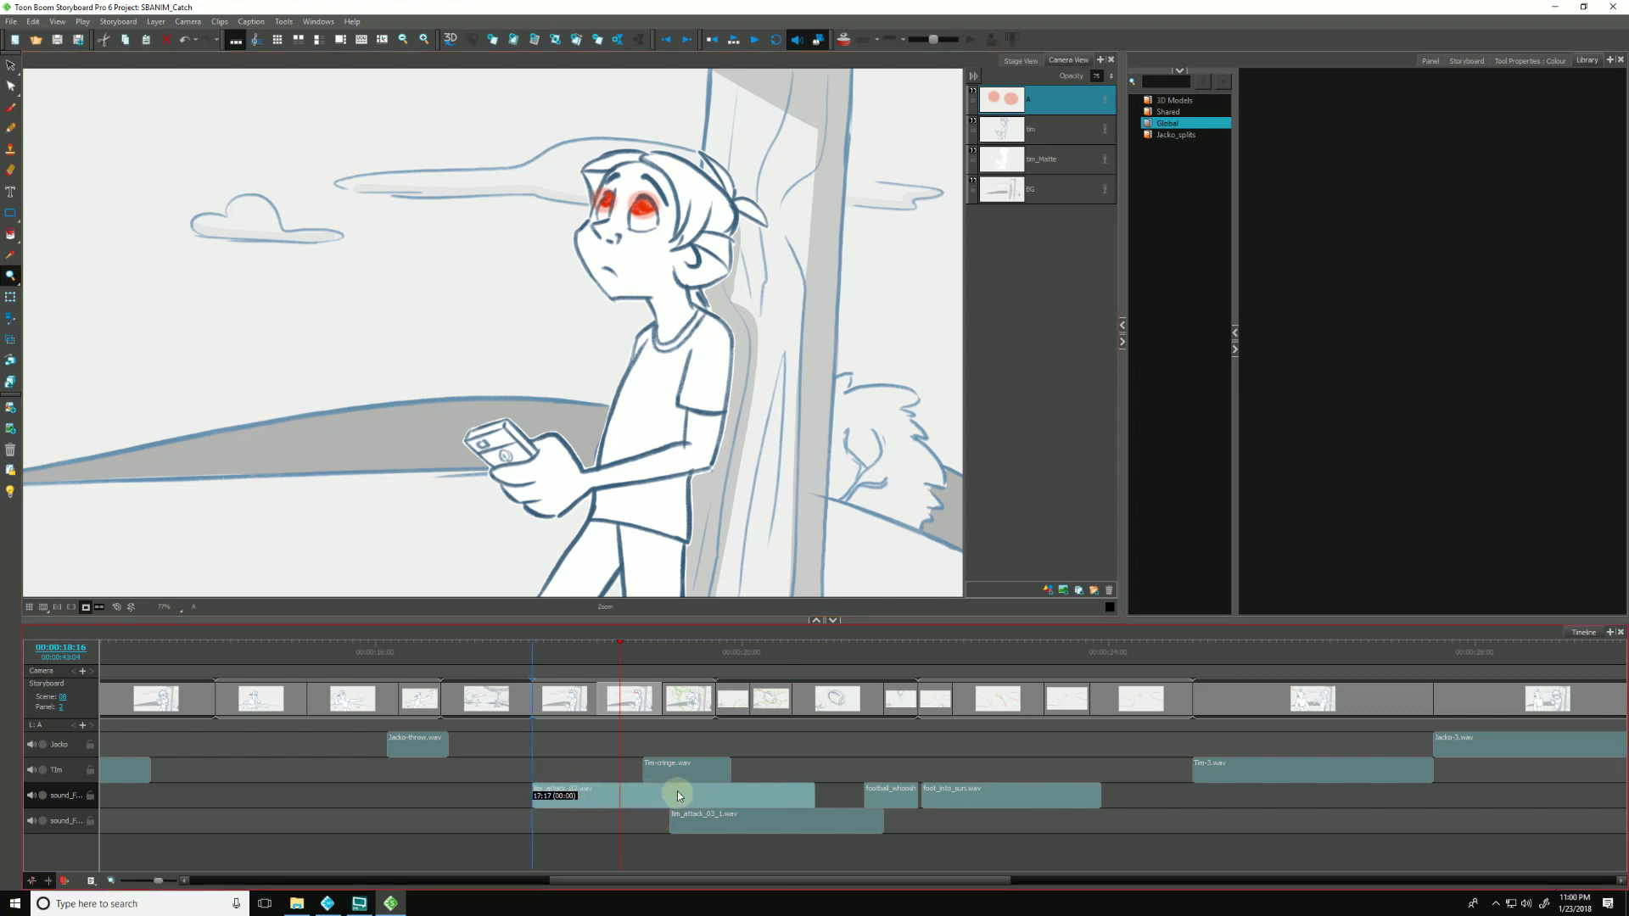
mouse_move(815, 800)
mouse_down()
mouse_move(776, 798)
mouse_move(814, 798)
mouse_up()
click(531, 802)
mouse_move(532, 805)
mouse_down()
mouse_move(581, 800)
mouse_move(545, 798)
mouse_move(562, 808)
mouse_up()
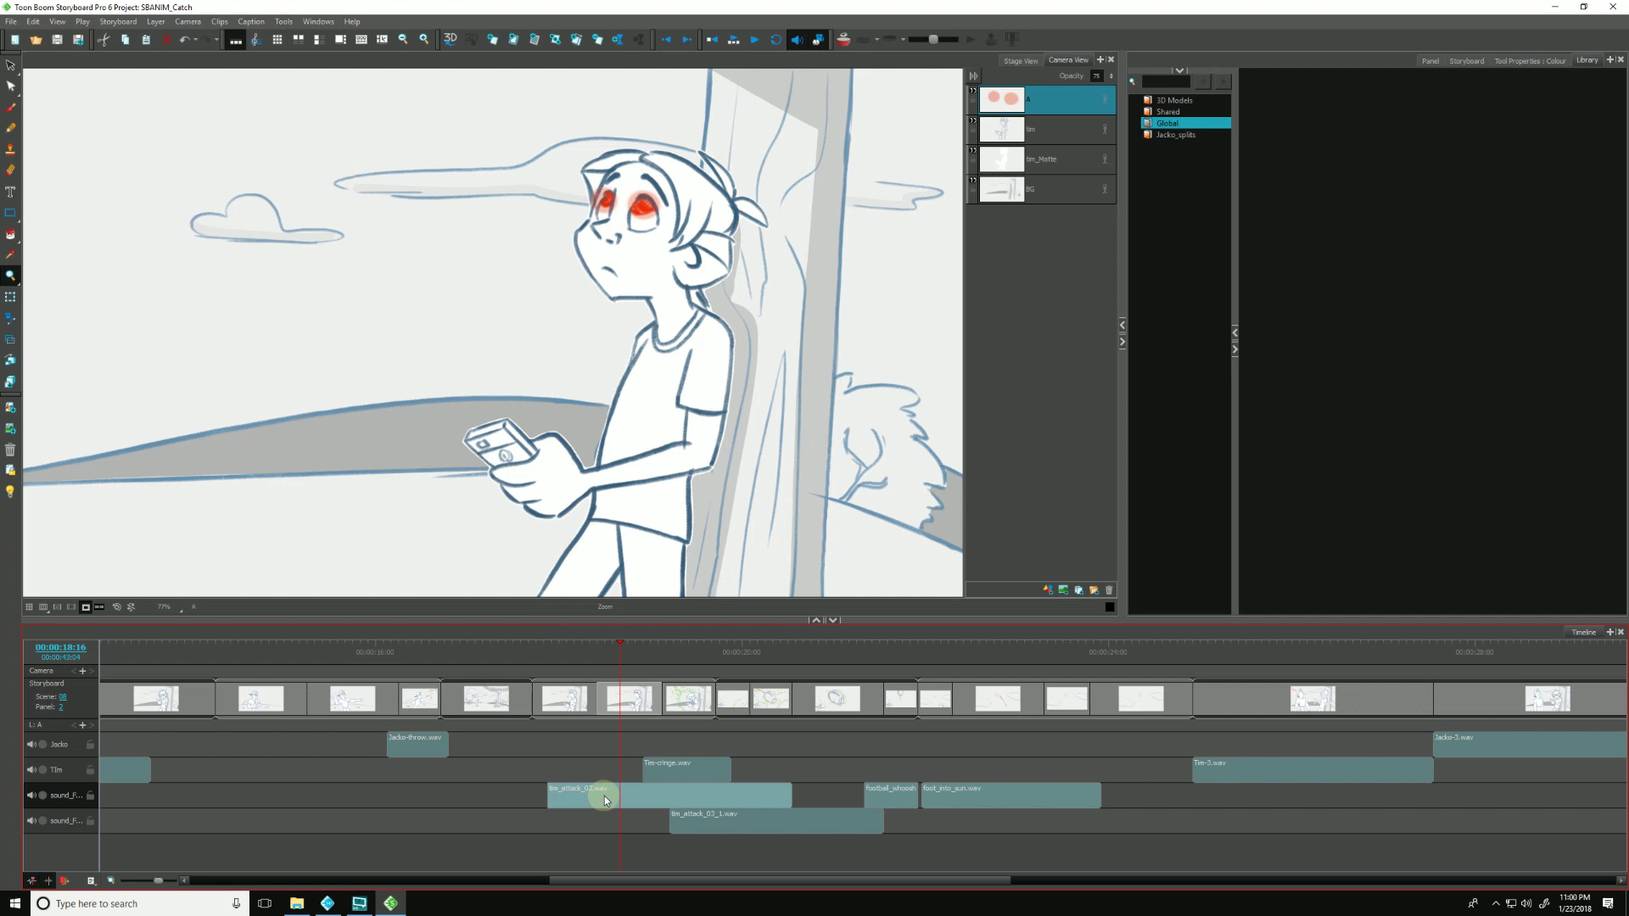
Play the storyboard from the earlier Tim panel, stopping at the football panel.
click(540, 660)
key(Return)
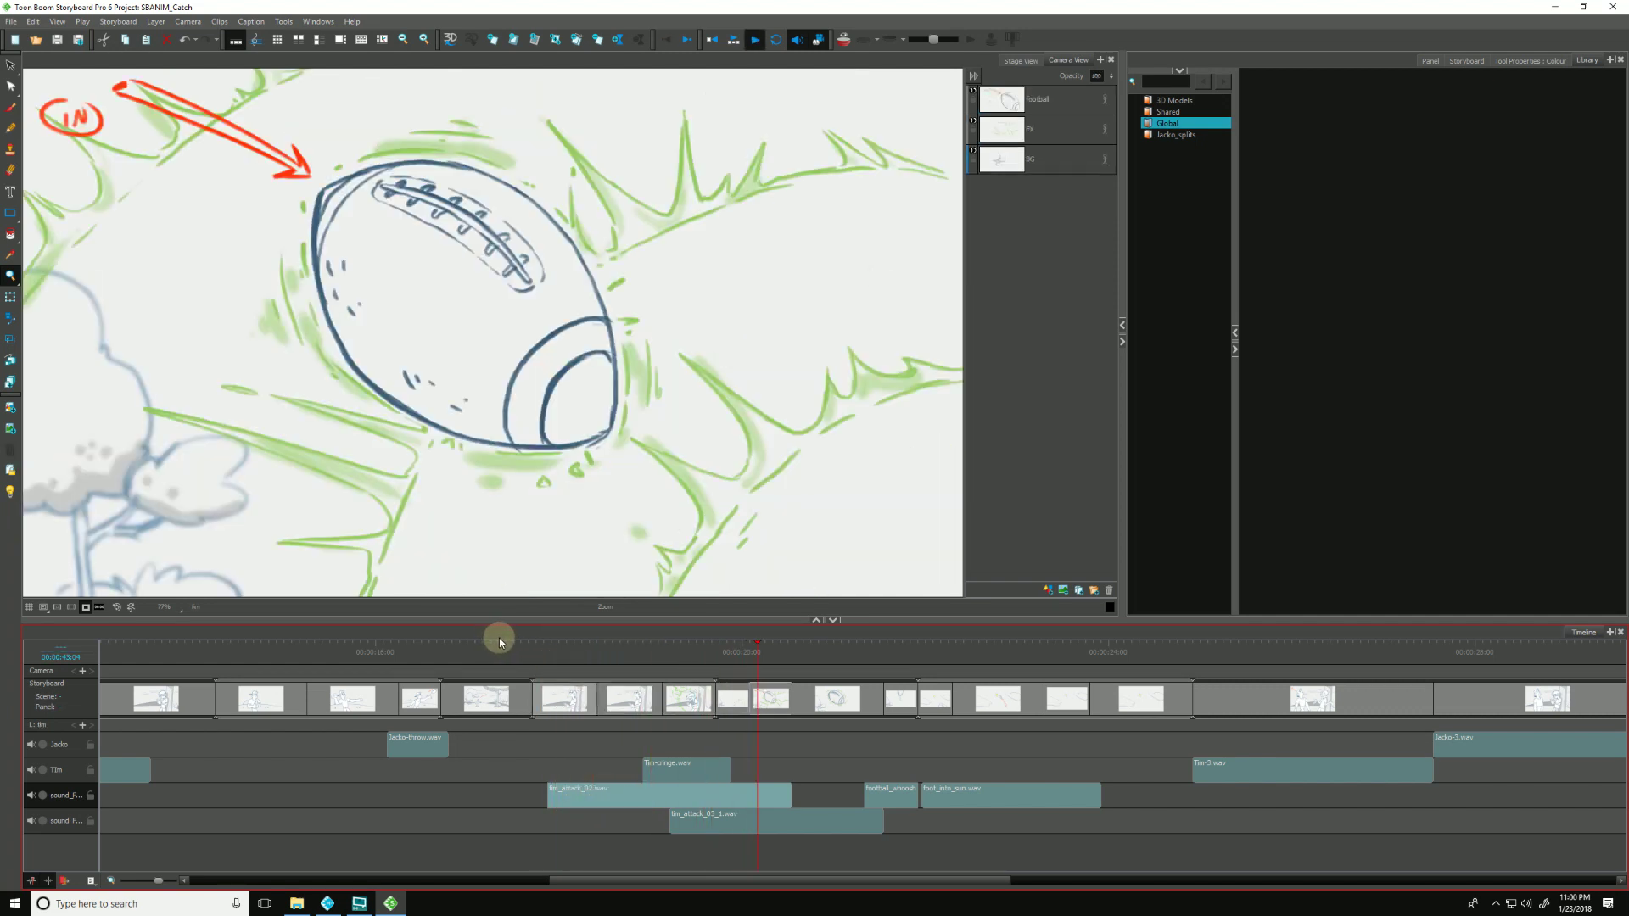
key(Return)
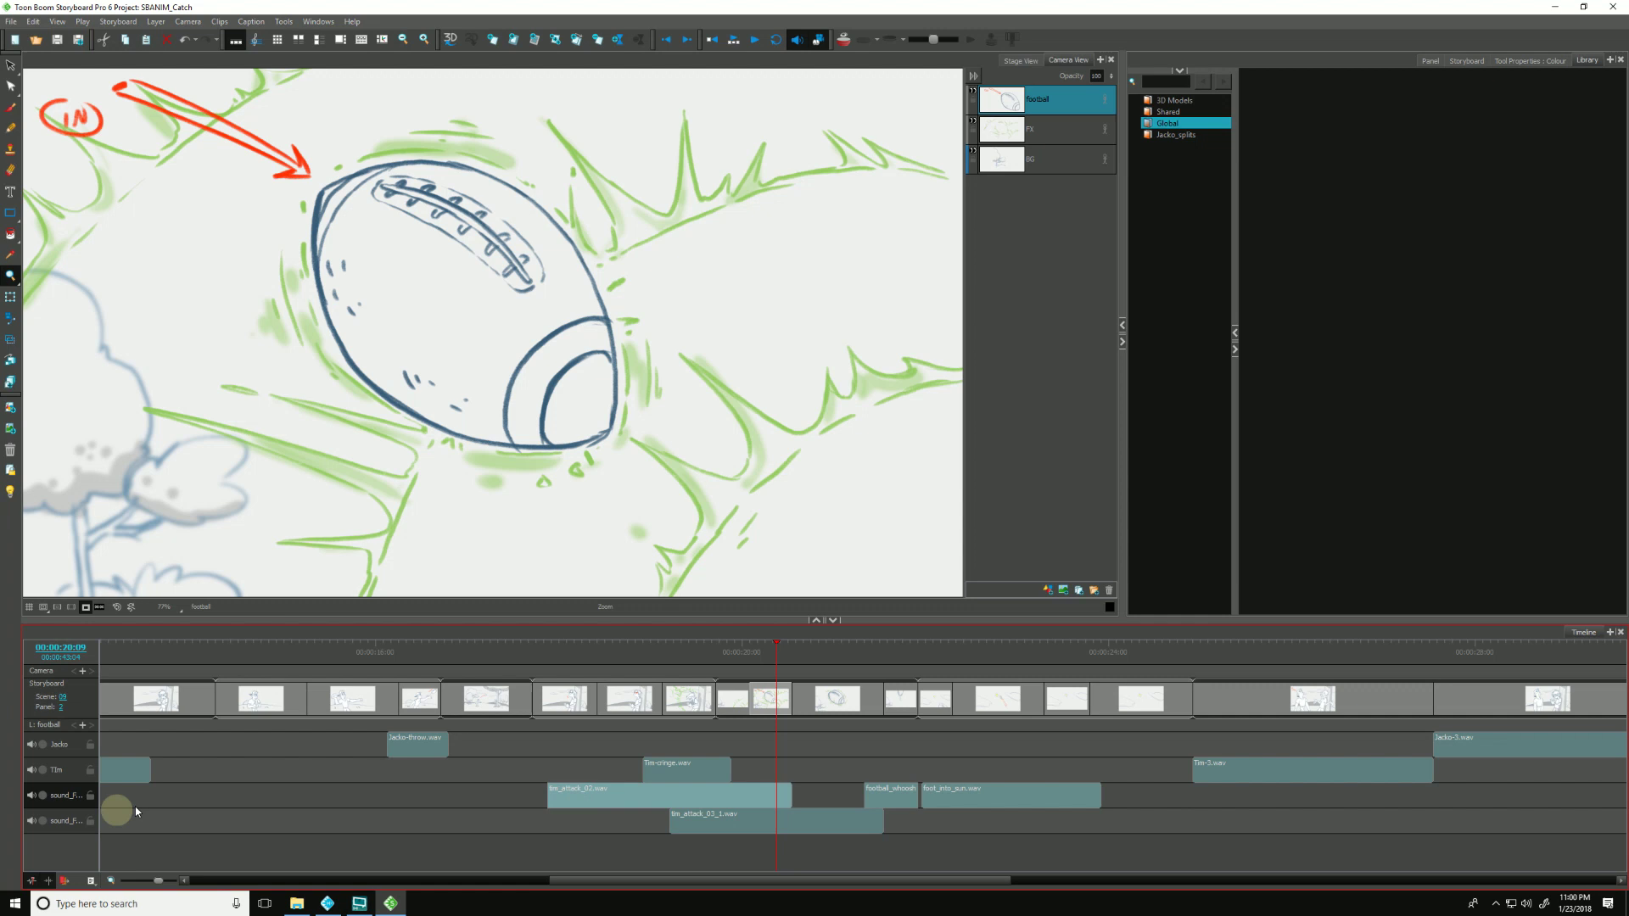
Add a new audio track A1 and move it up one position above the bottom sound track.
right_click(452, 799)
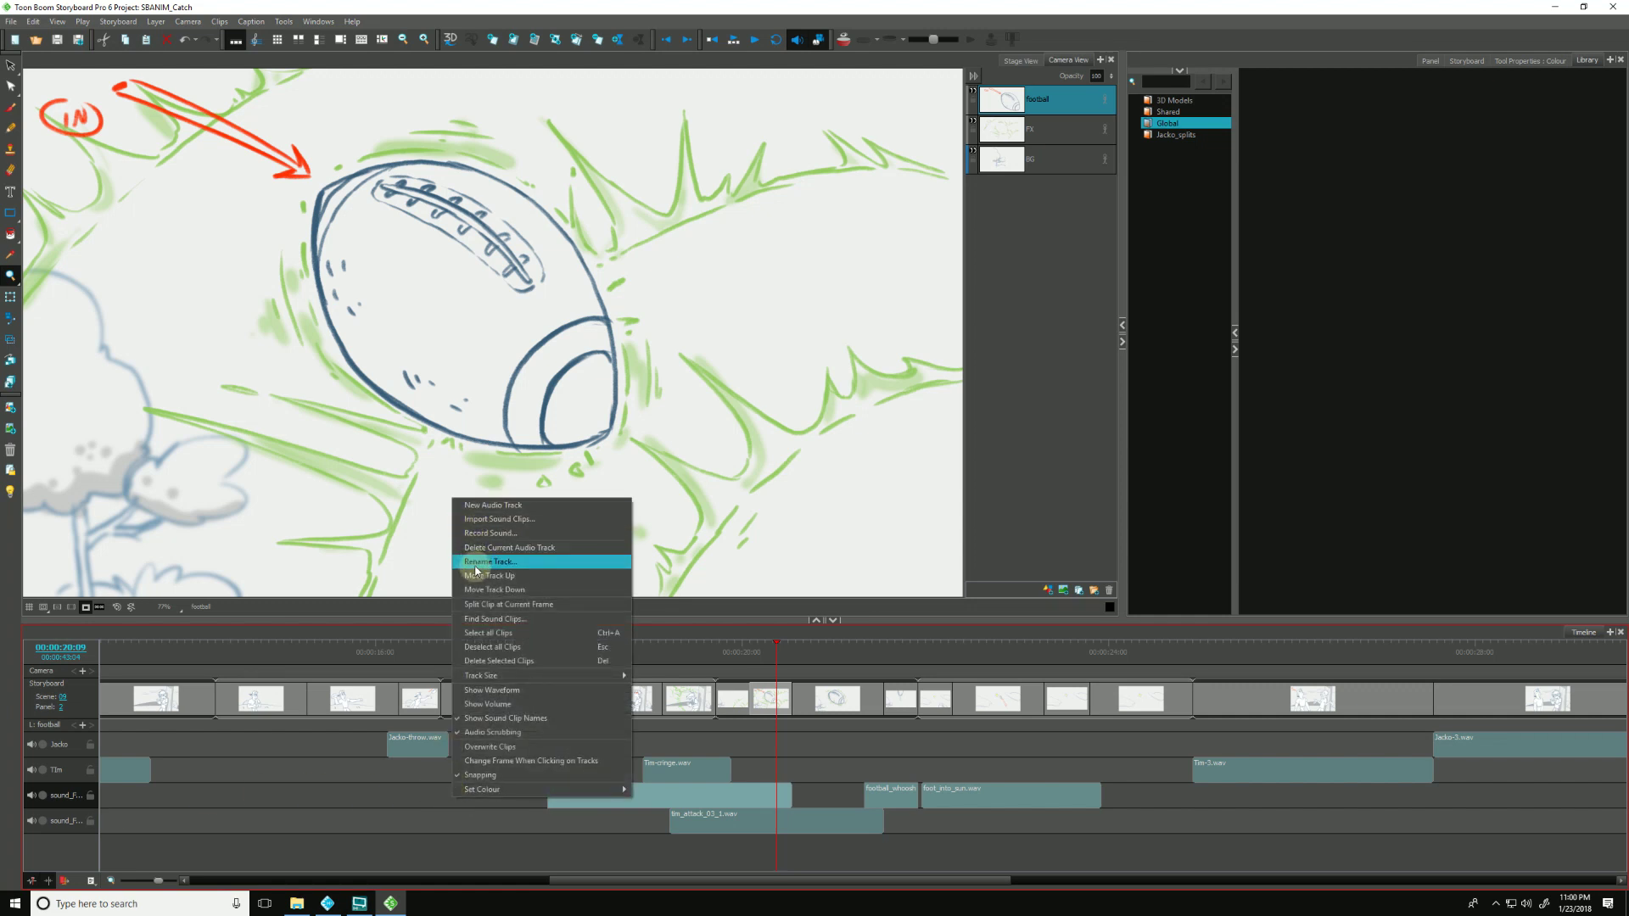
click(468, 505)
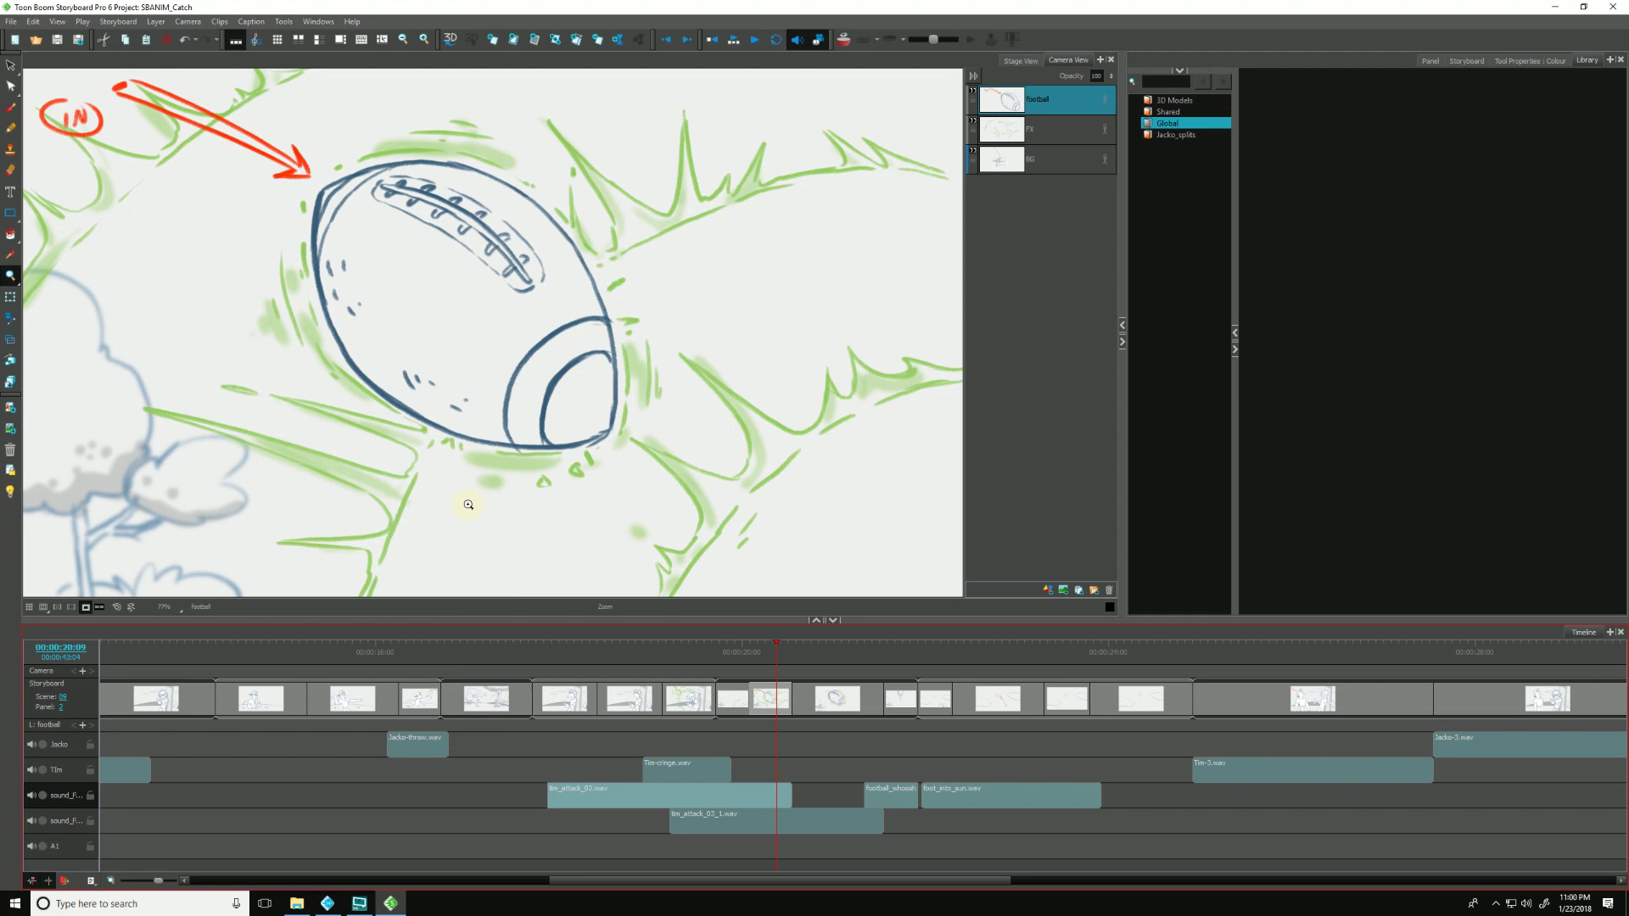
click(61, 849)
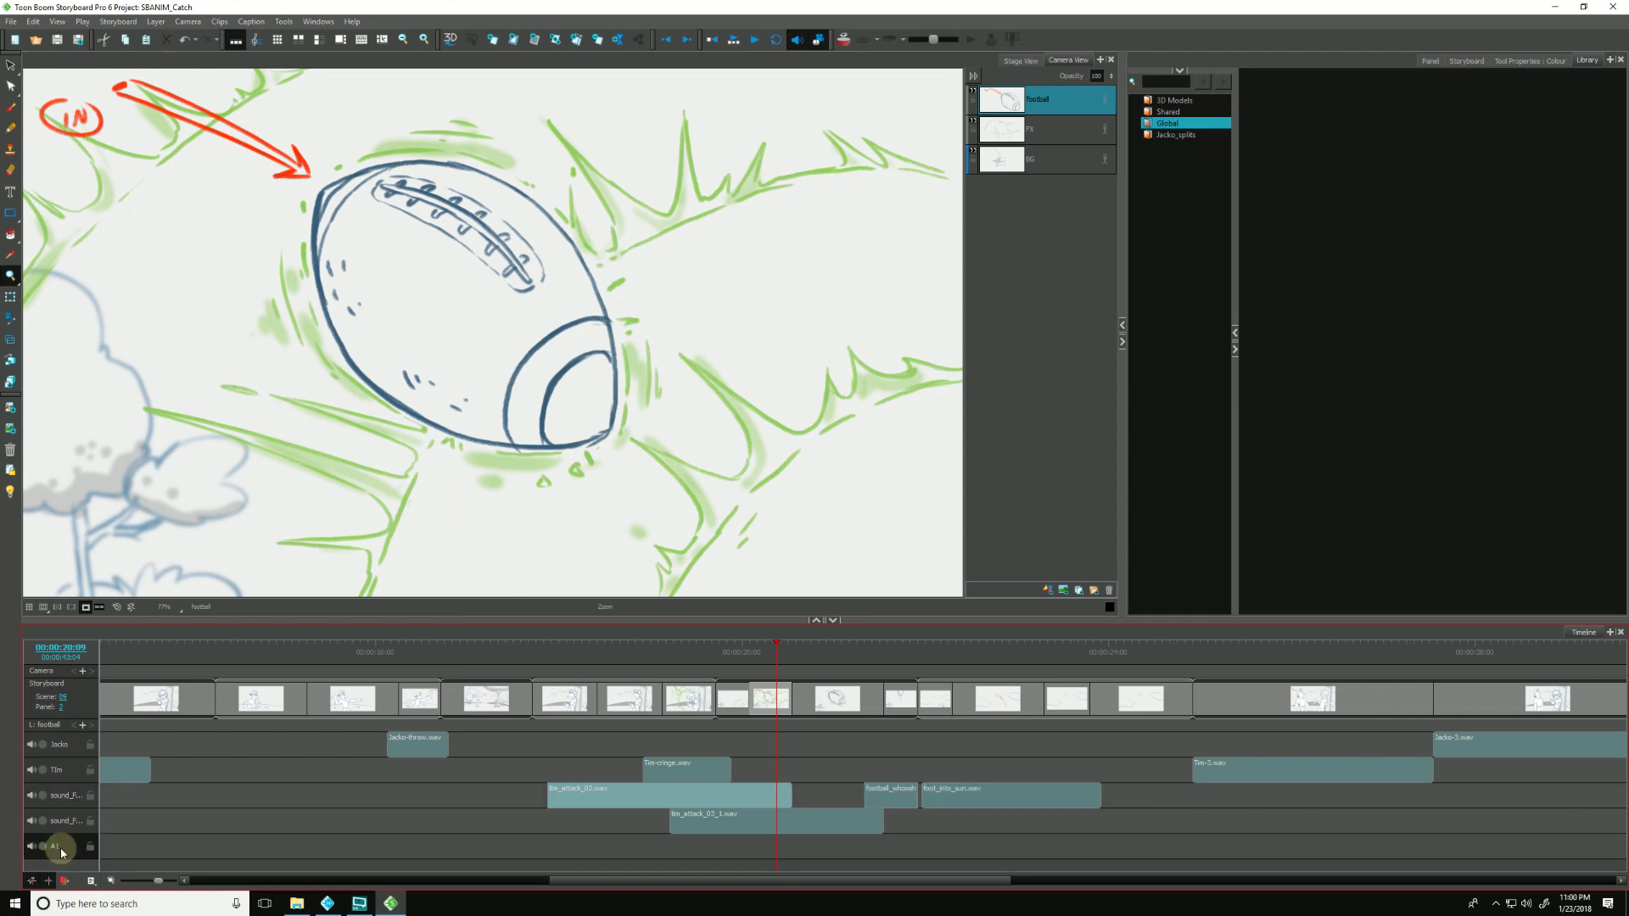
right_click(62, 850)
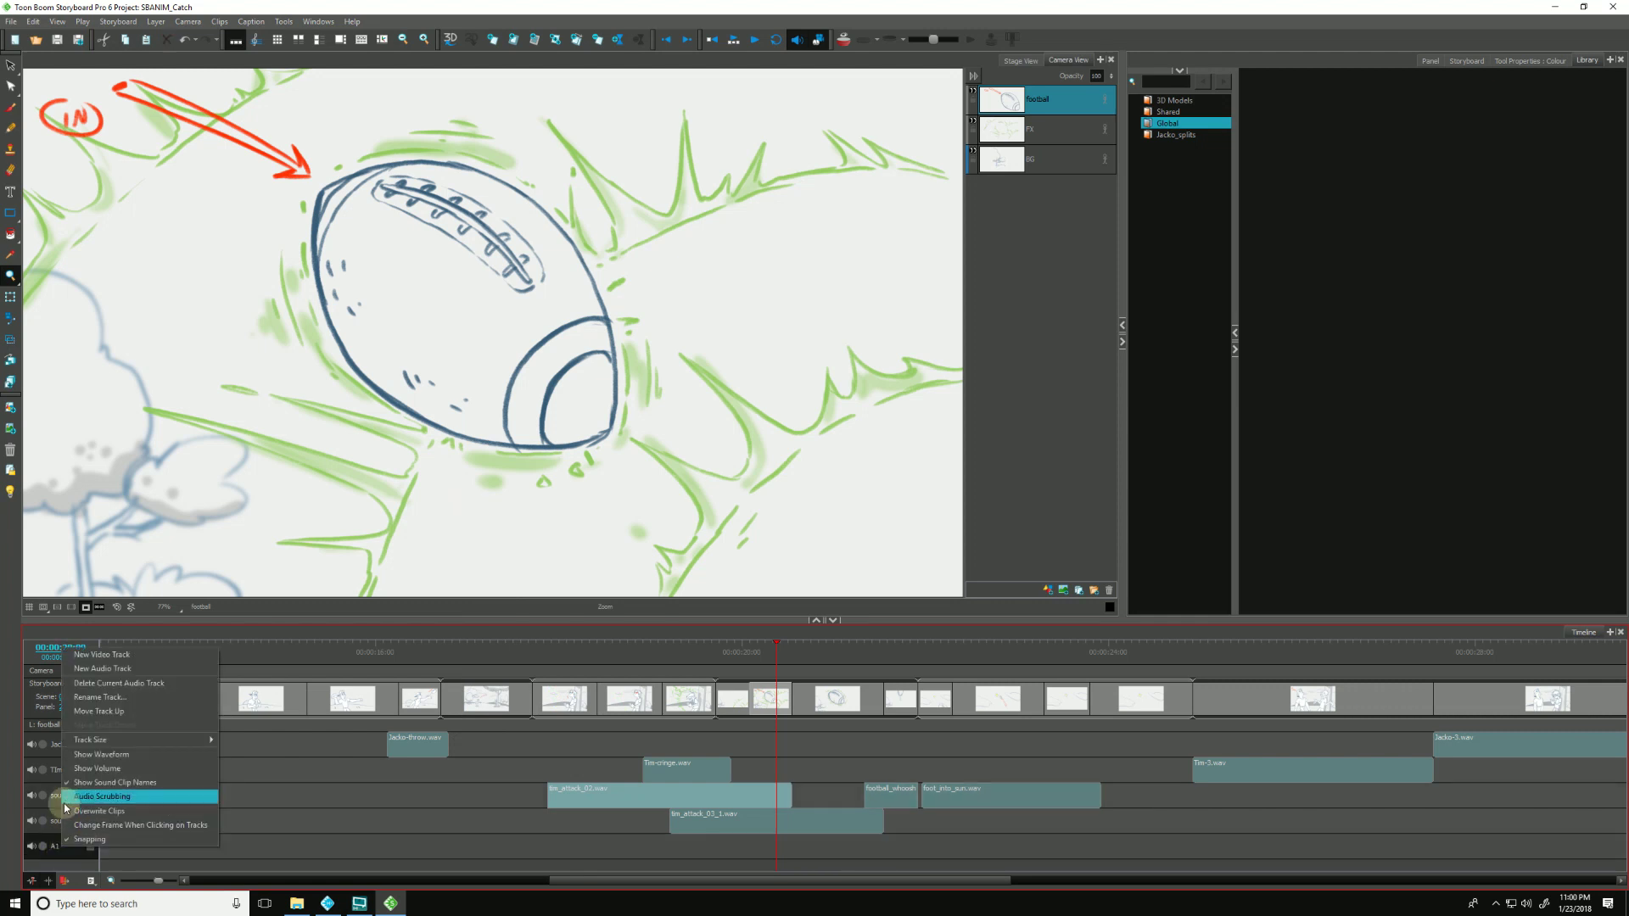
click(89, 711)
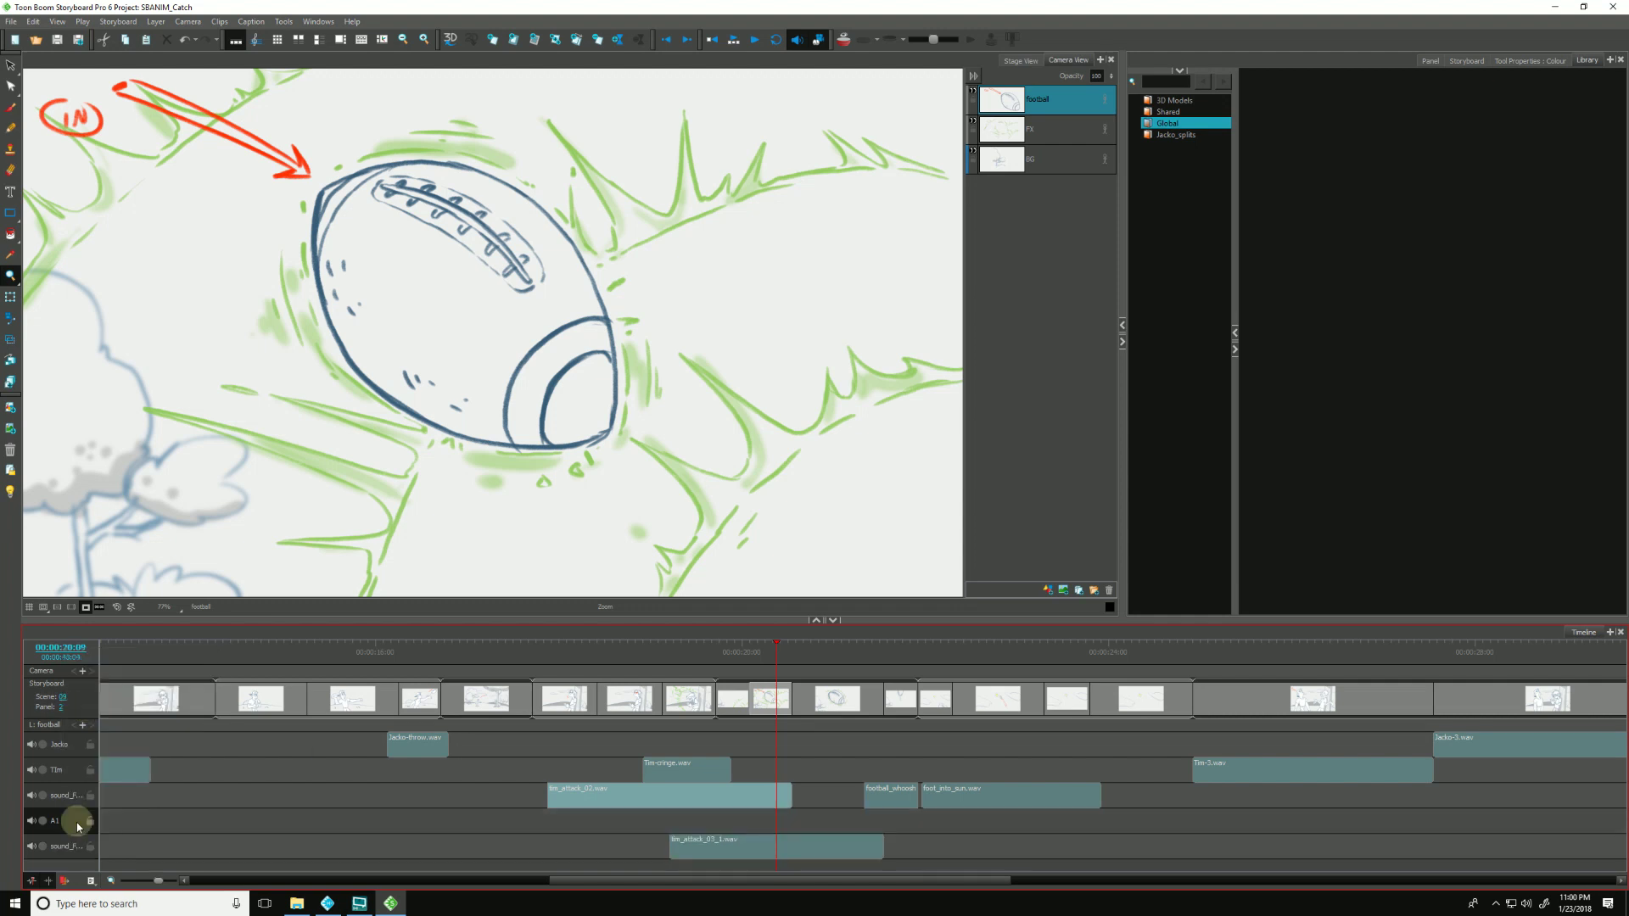
drag(538, 657, 552, 659)
Paste a copy of tim_attack_02.wav onto track A1, offset slightly later than the original.
click(571, 799)
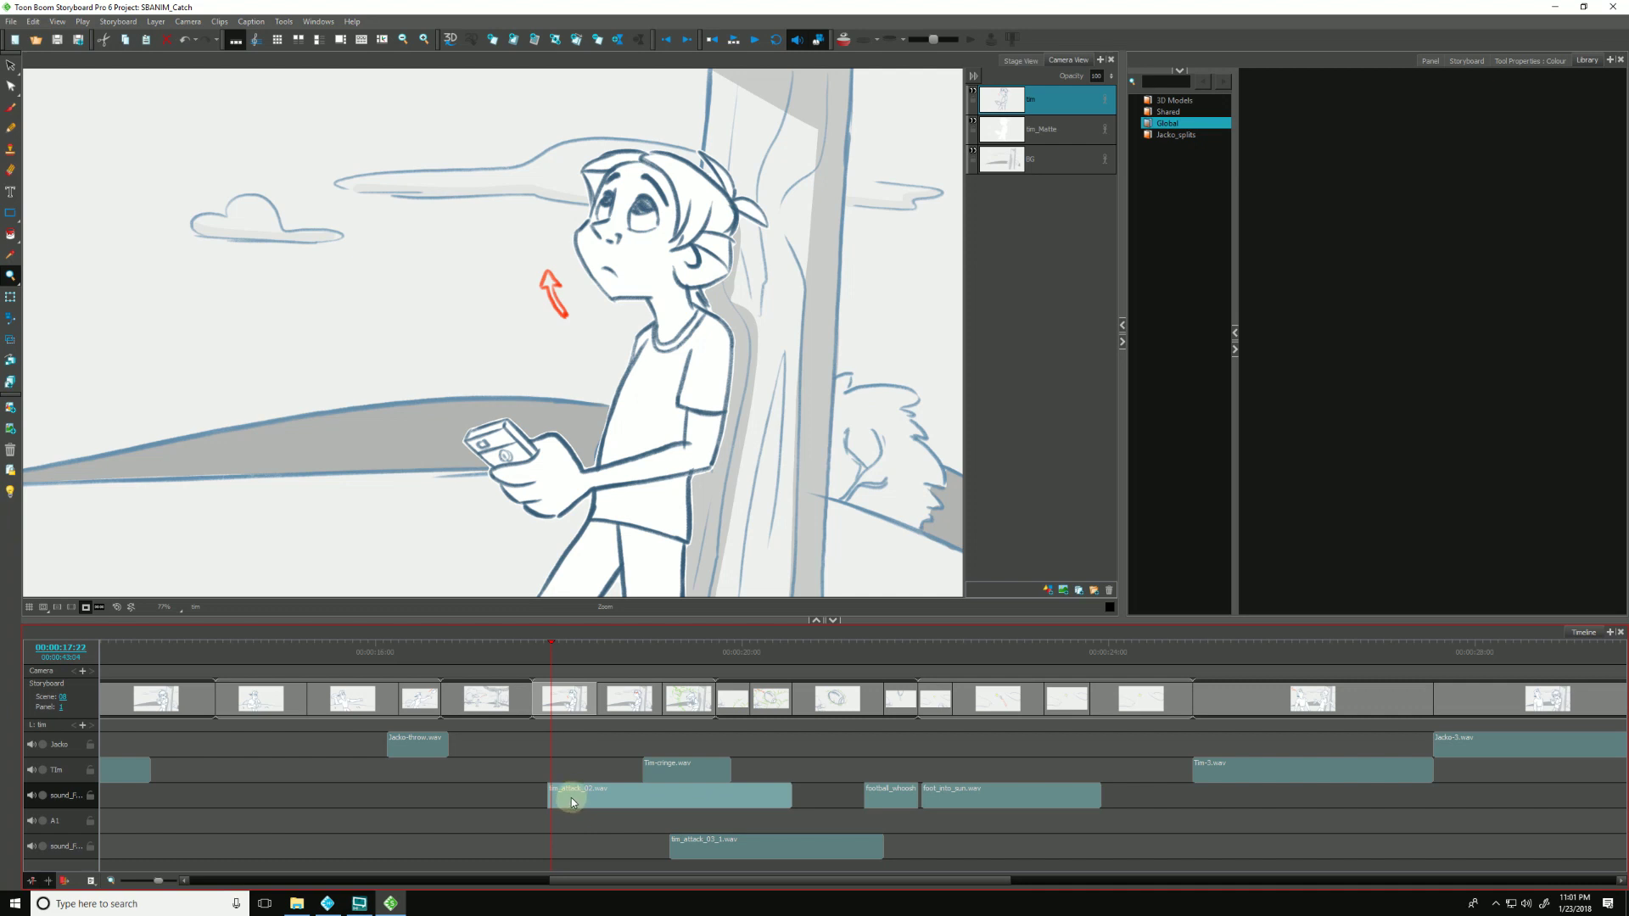
click(567, 822)
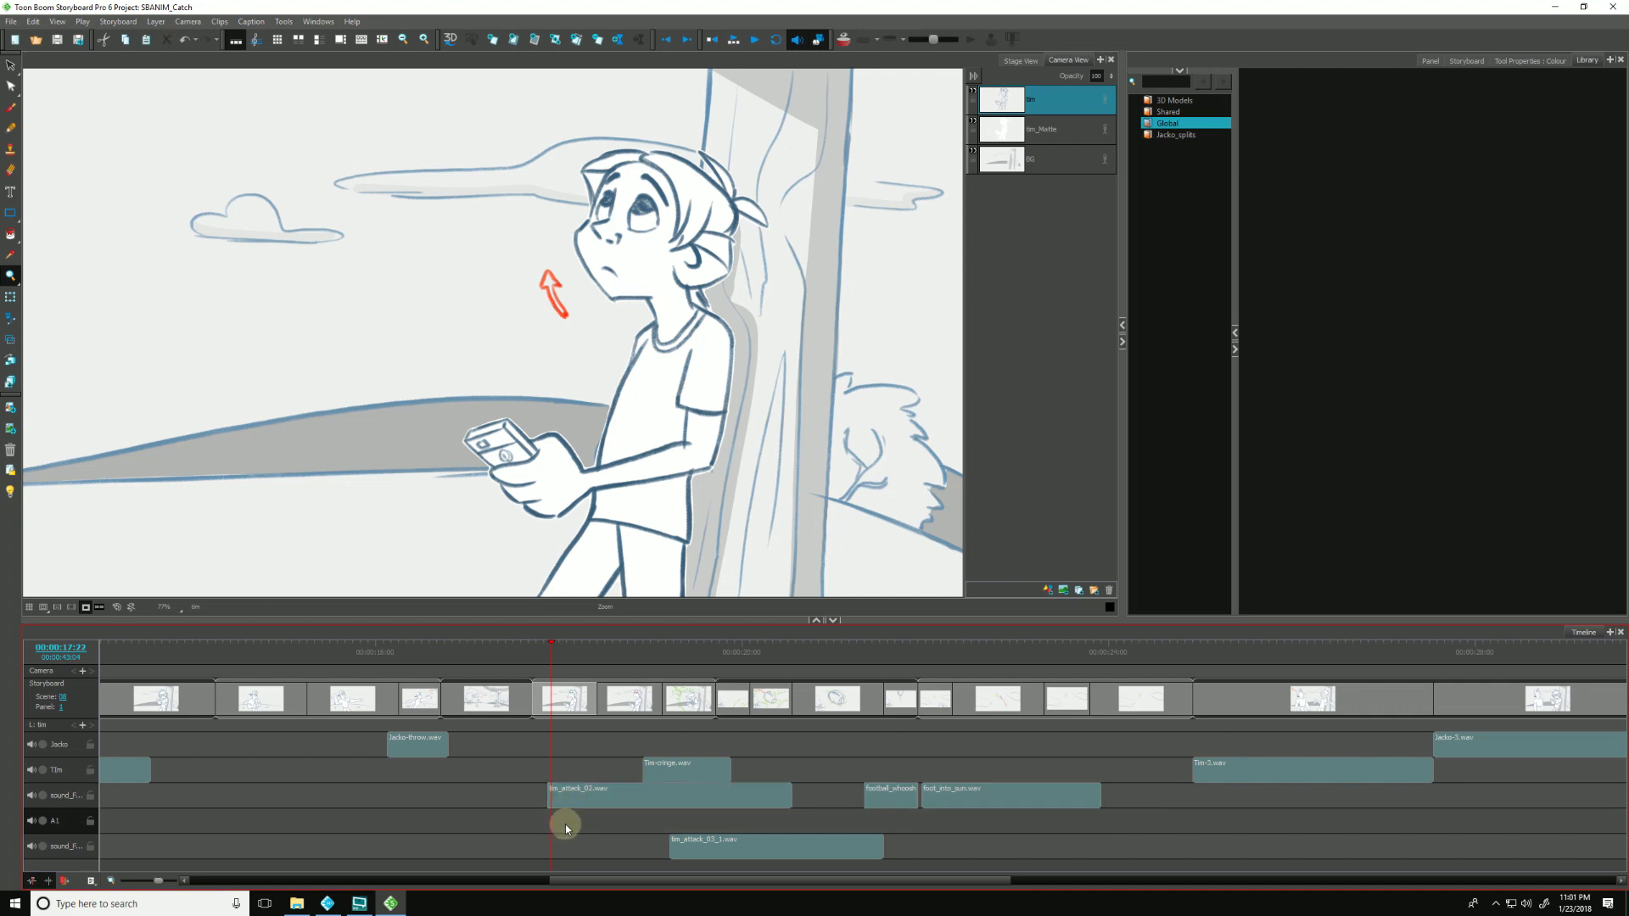
key(ctrl+v)
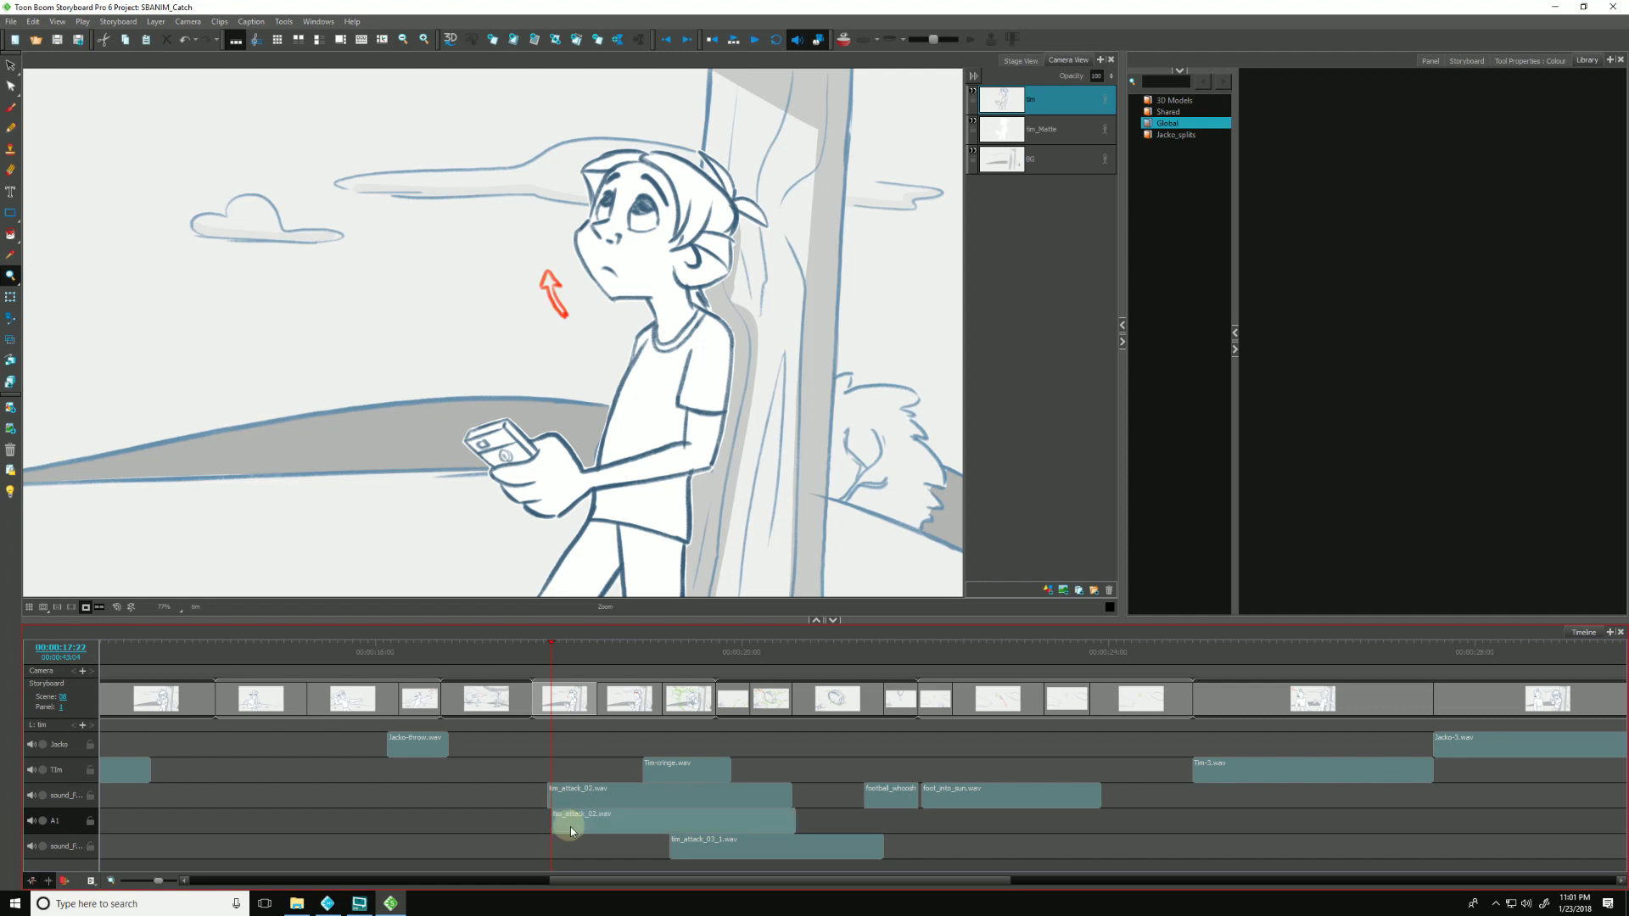
drag(570, 826, 588, 826)
drag(545, 657, 540, 656)
click(582, 814)
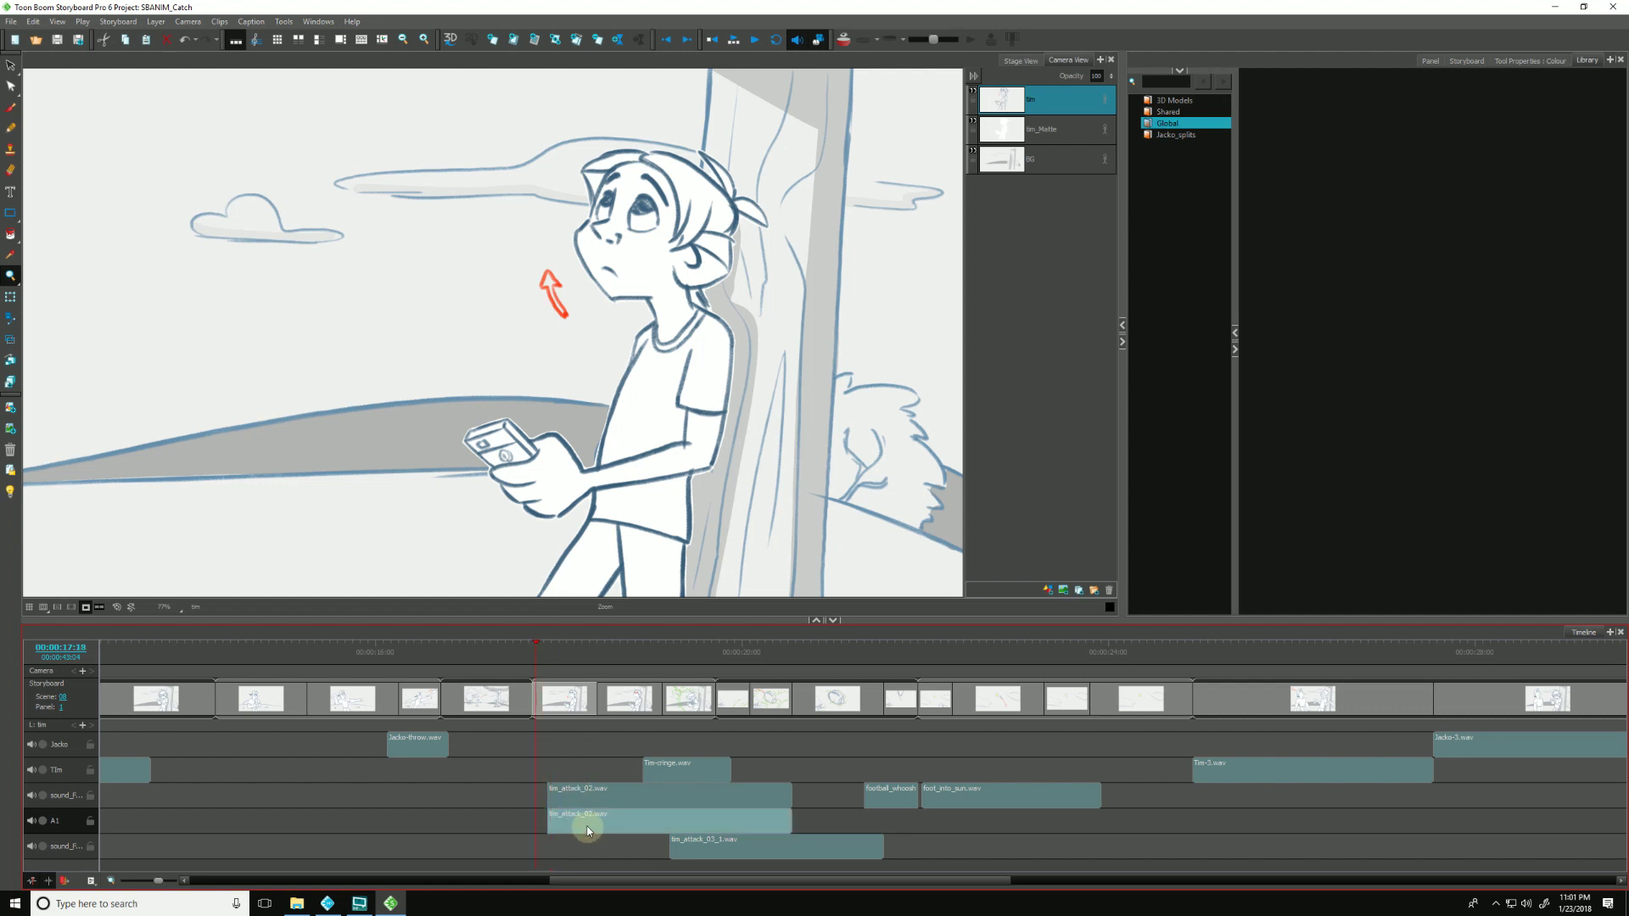
drag(577, 829, 606, 833)
Play back from before the attack to hear the doubled sound, then return to the Tim panel.
mouse_move(534, 653)
mouse_down()
mouse_move(639, 647)
mouse_move(531, 645)
mouse_up()
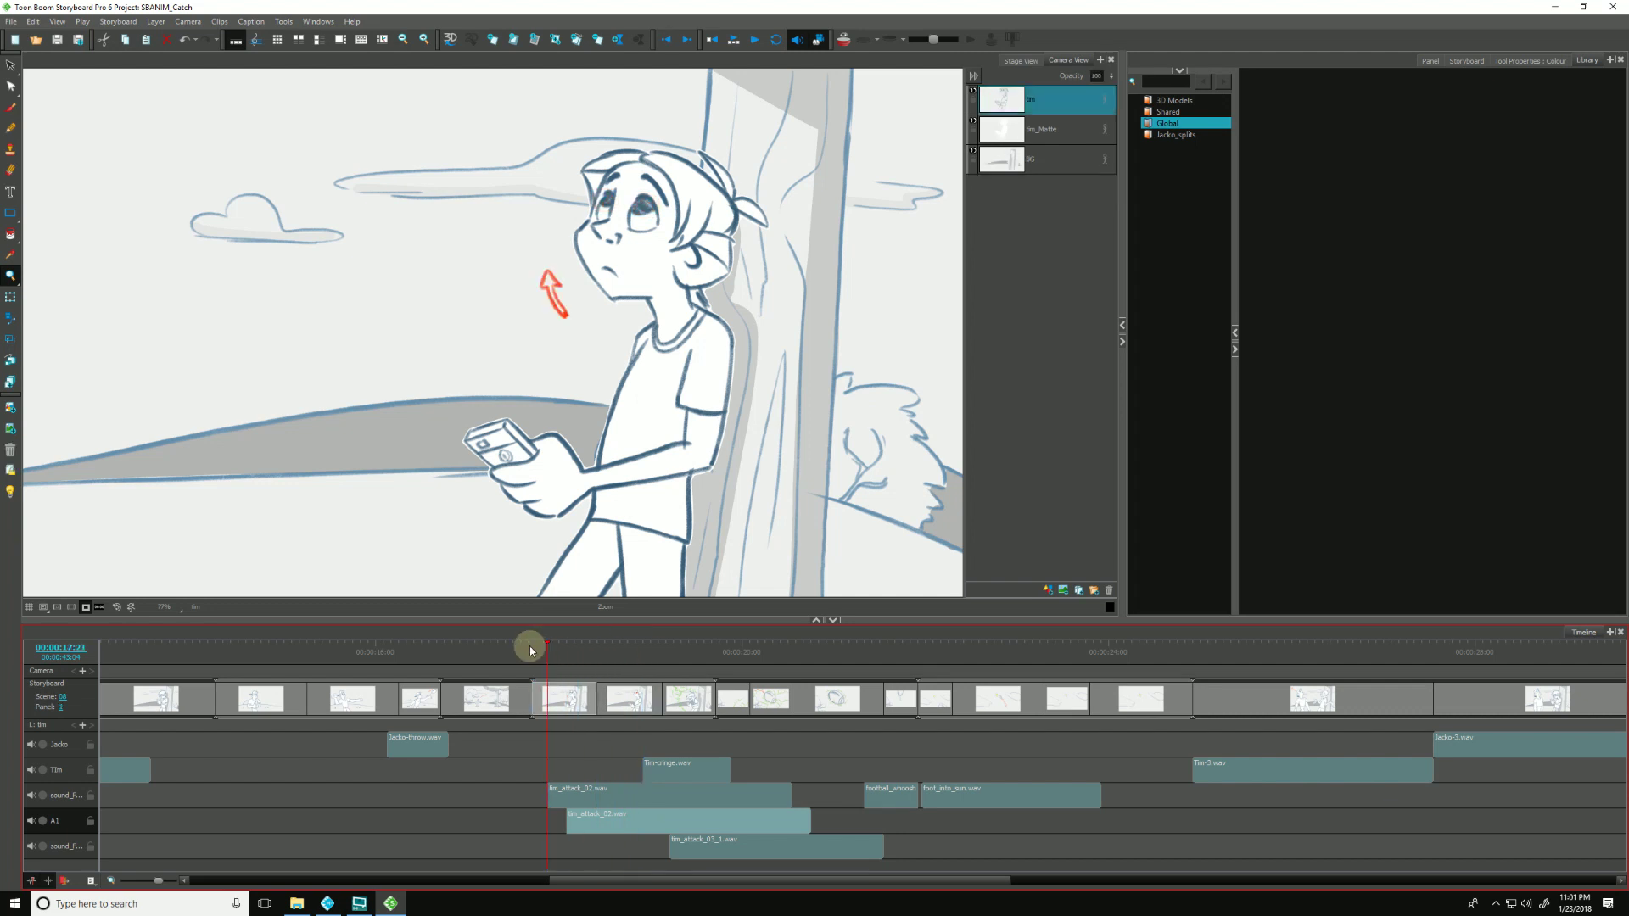
key(Return)
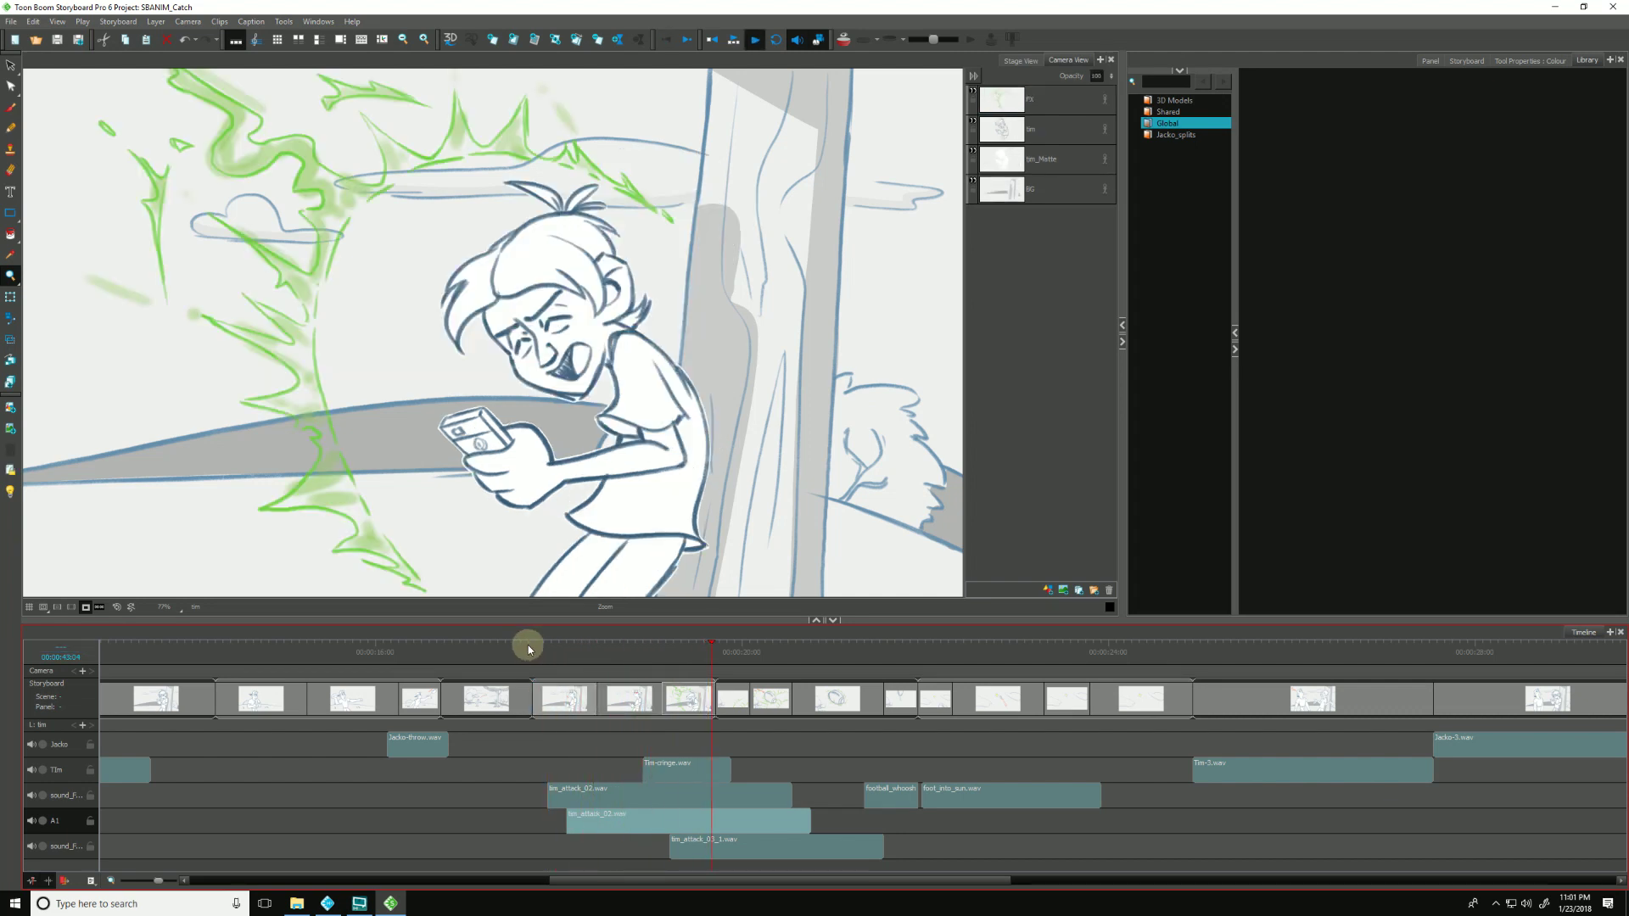
key(Return)
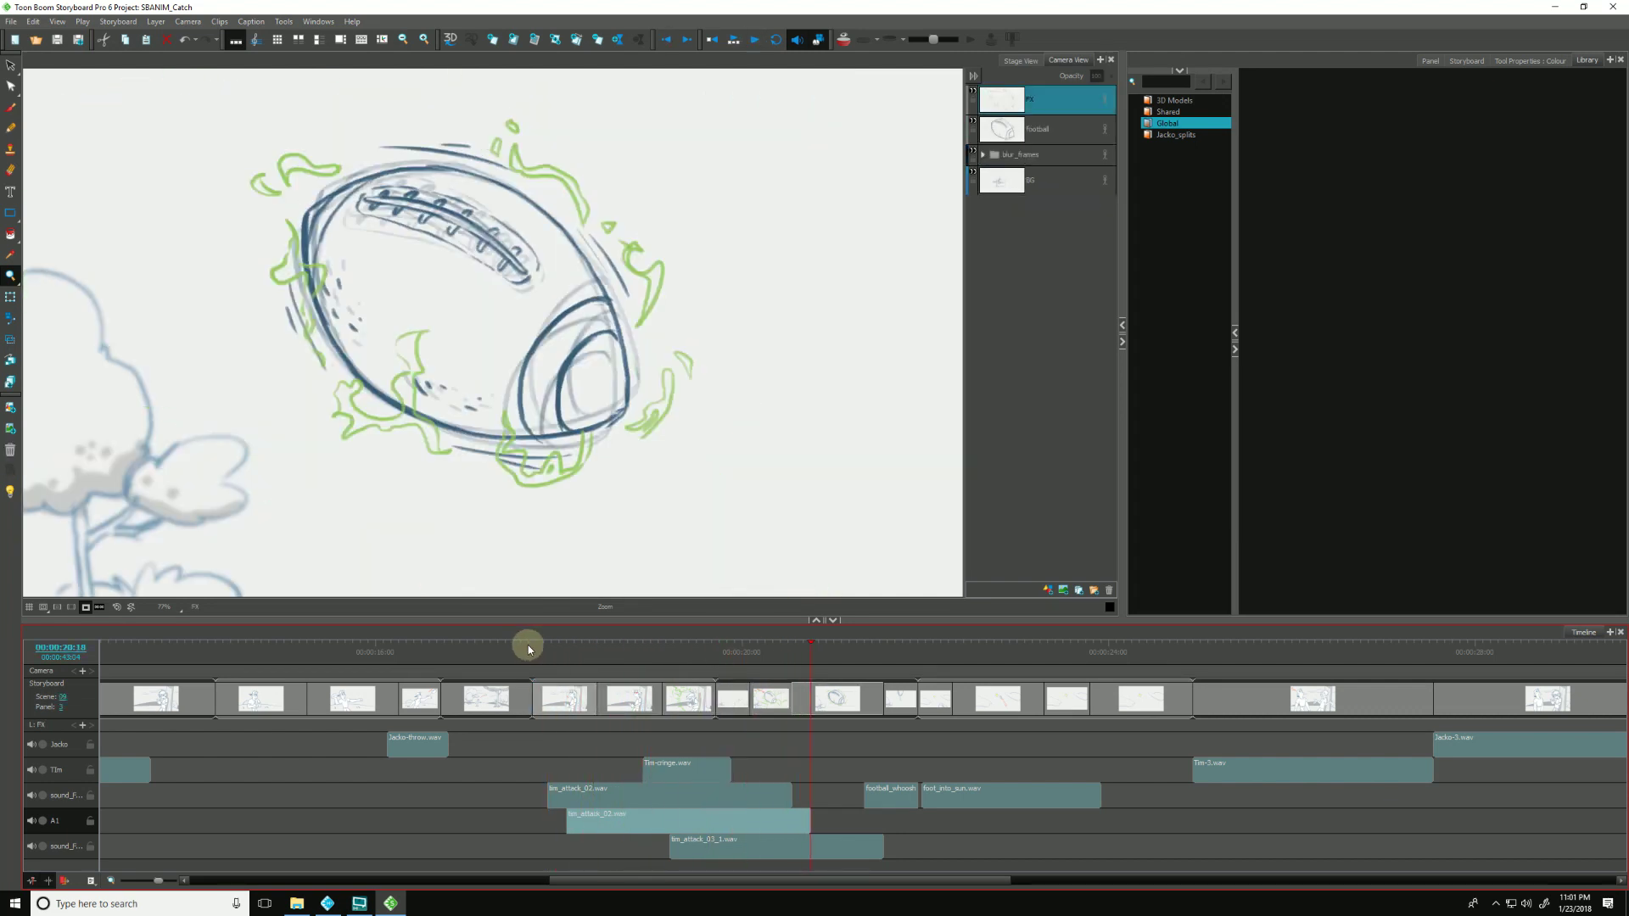
click(614, 650)
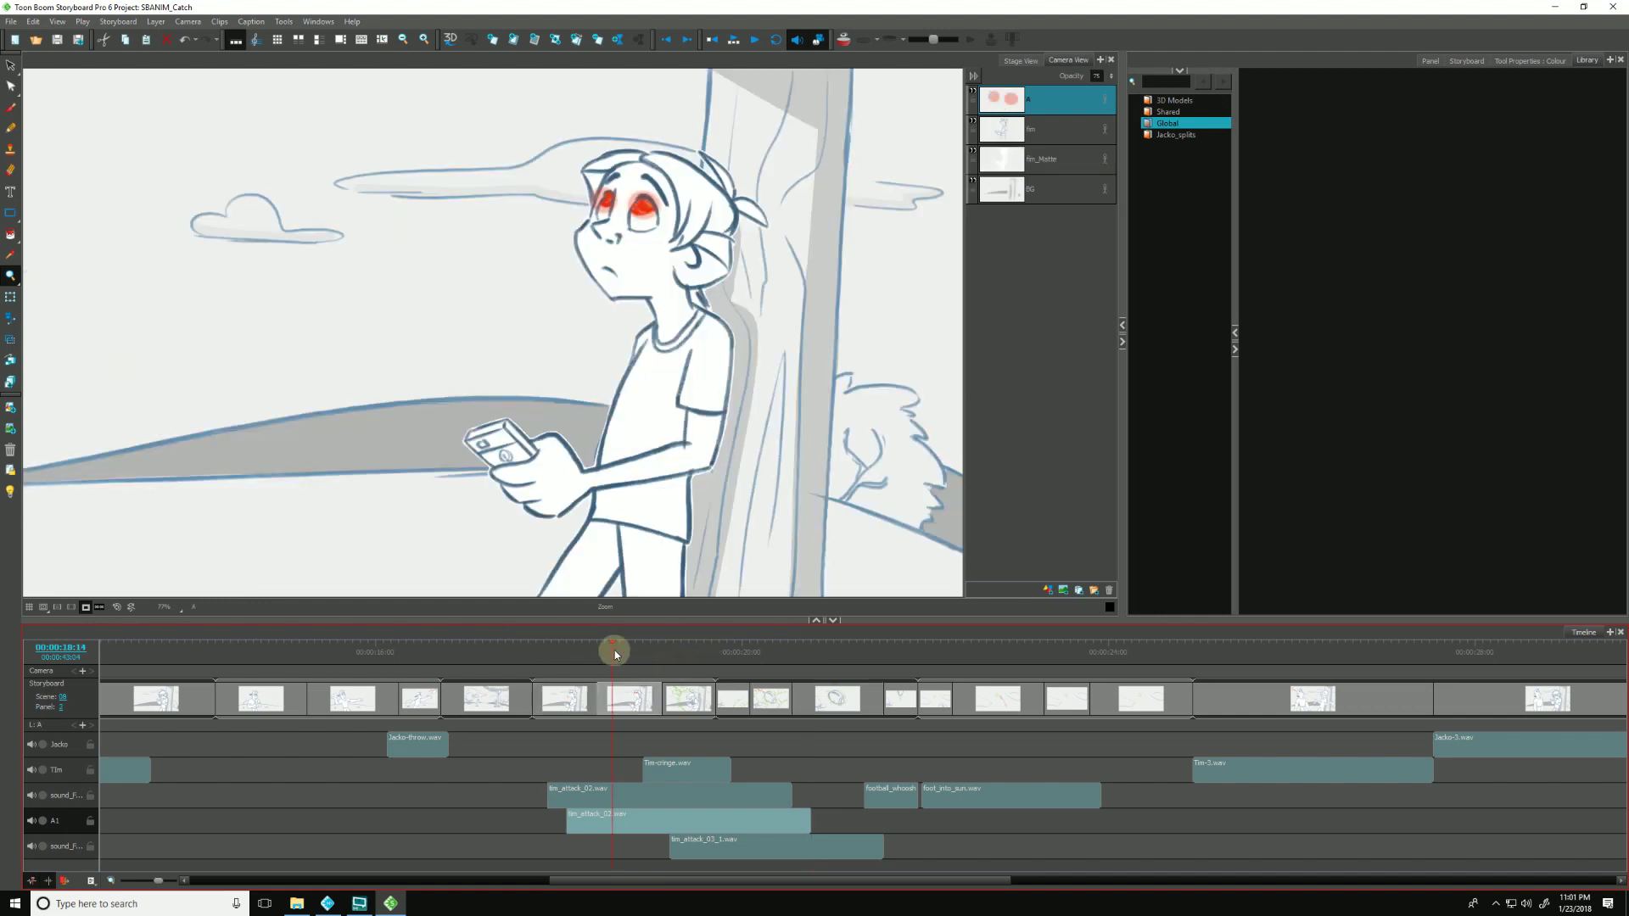
Show volume lines on the audio clips and add a volume point on the A1 attack clip.
click(590, 820)
right_click(589, 820)
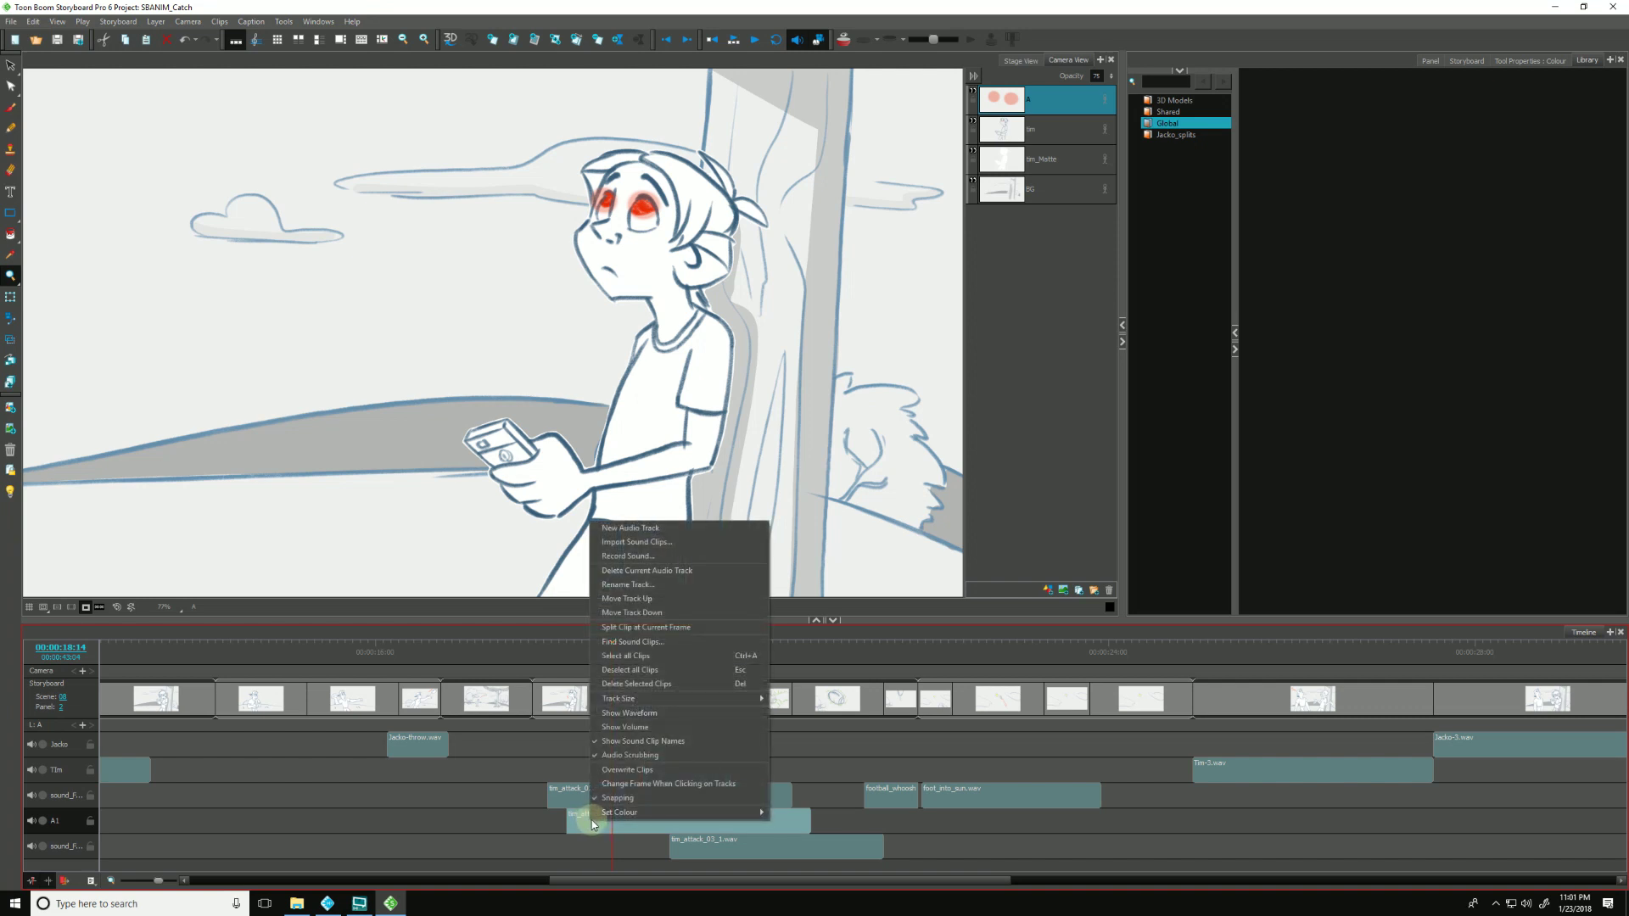
click(605, 727)
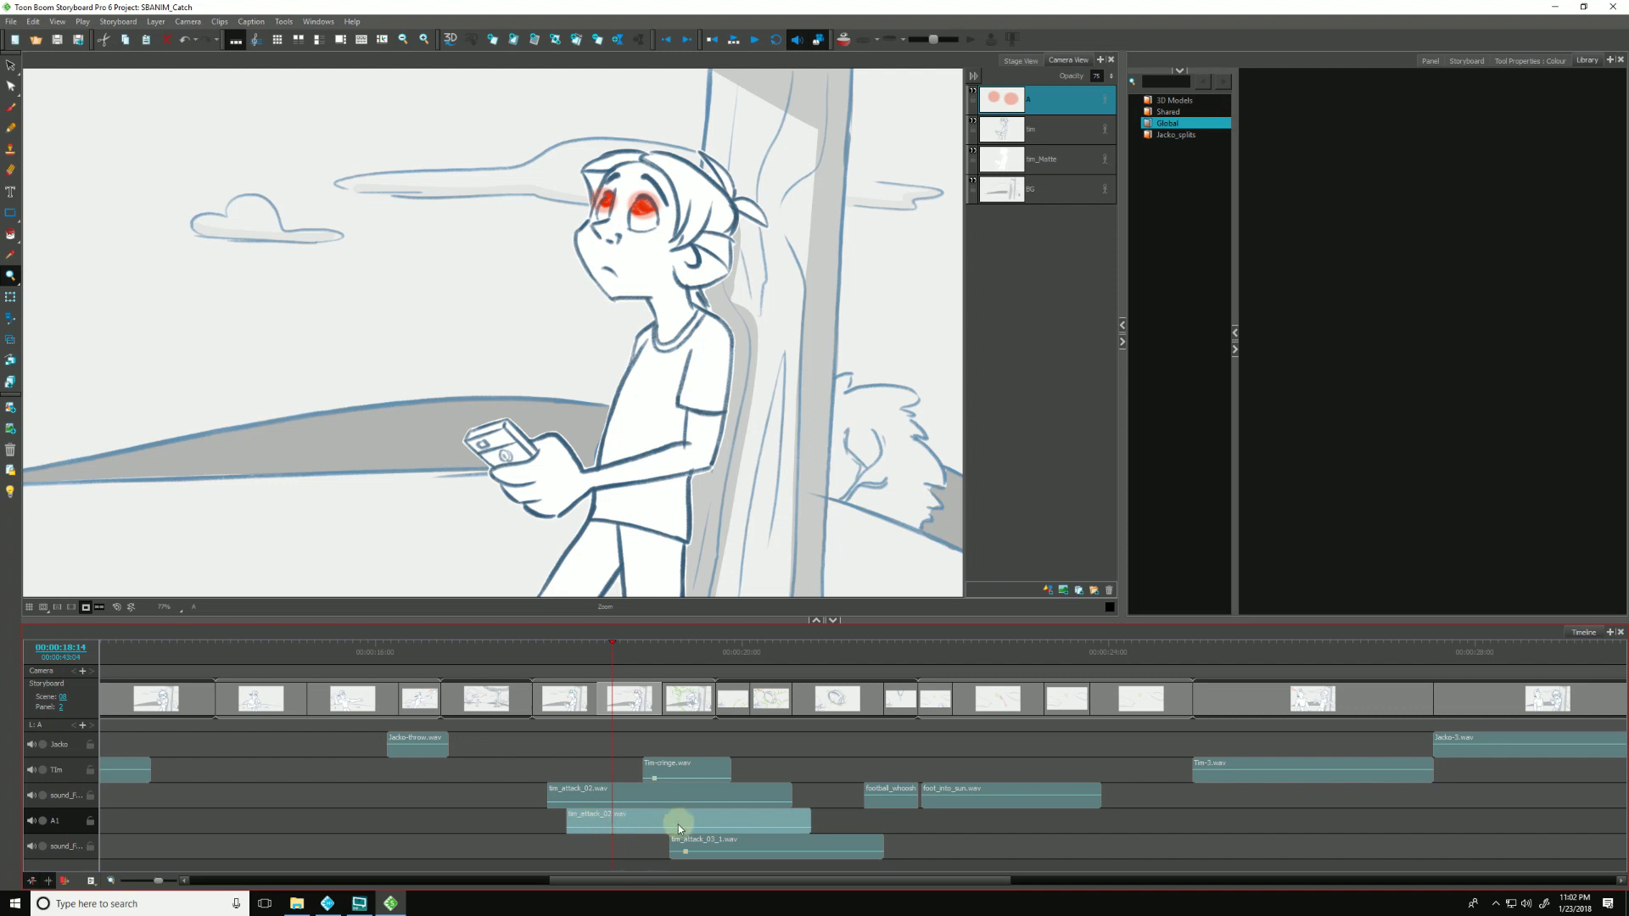
drag(599, 831, 806, 831)
Play the mix from the previous panel and stop on the football panel.
click(532, 649)
key(space)
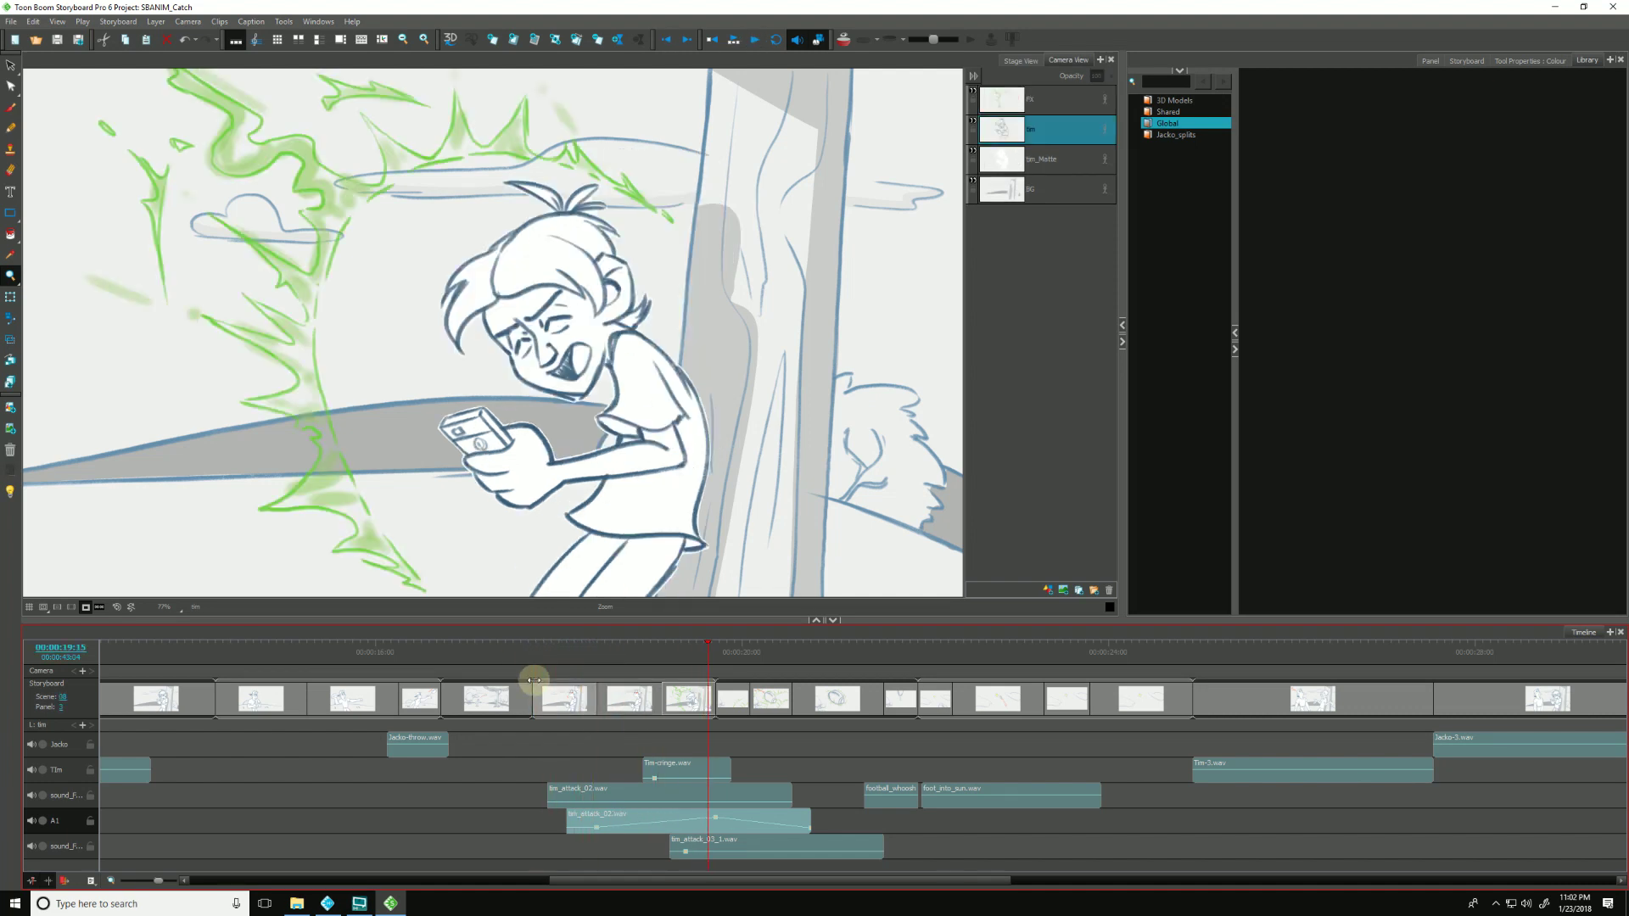
key(space)
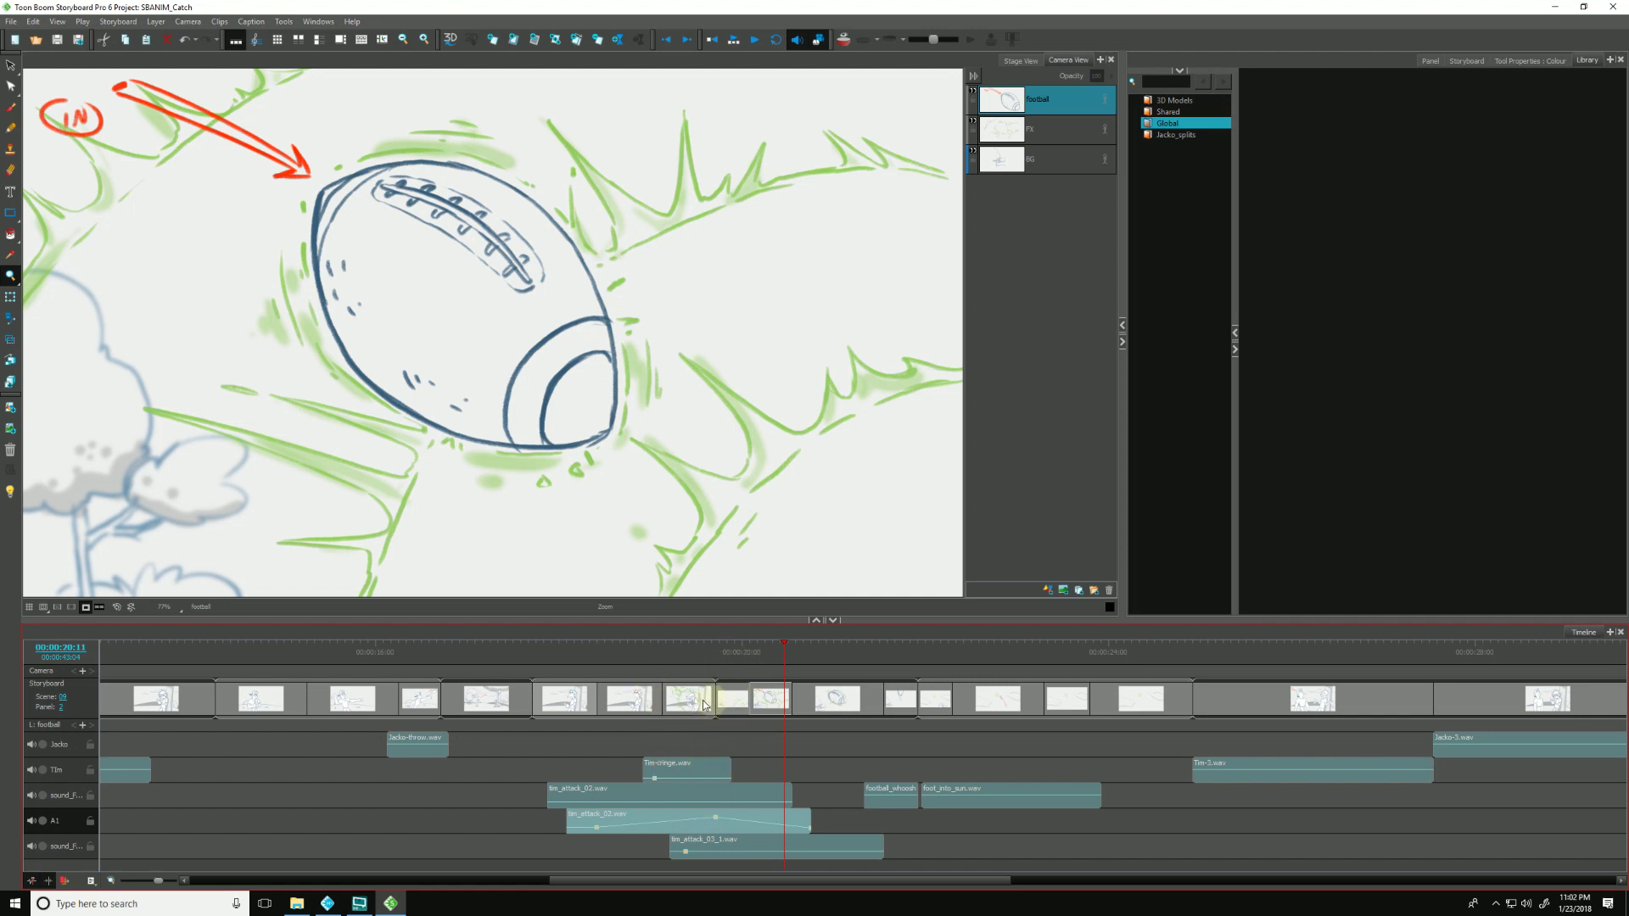
Show waveforms on the audio clips and drag the A1 envelope's end point down to fade out.
right_click(613, 818)
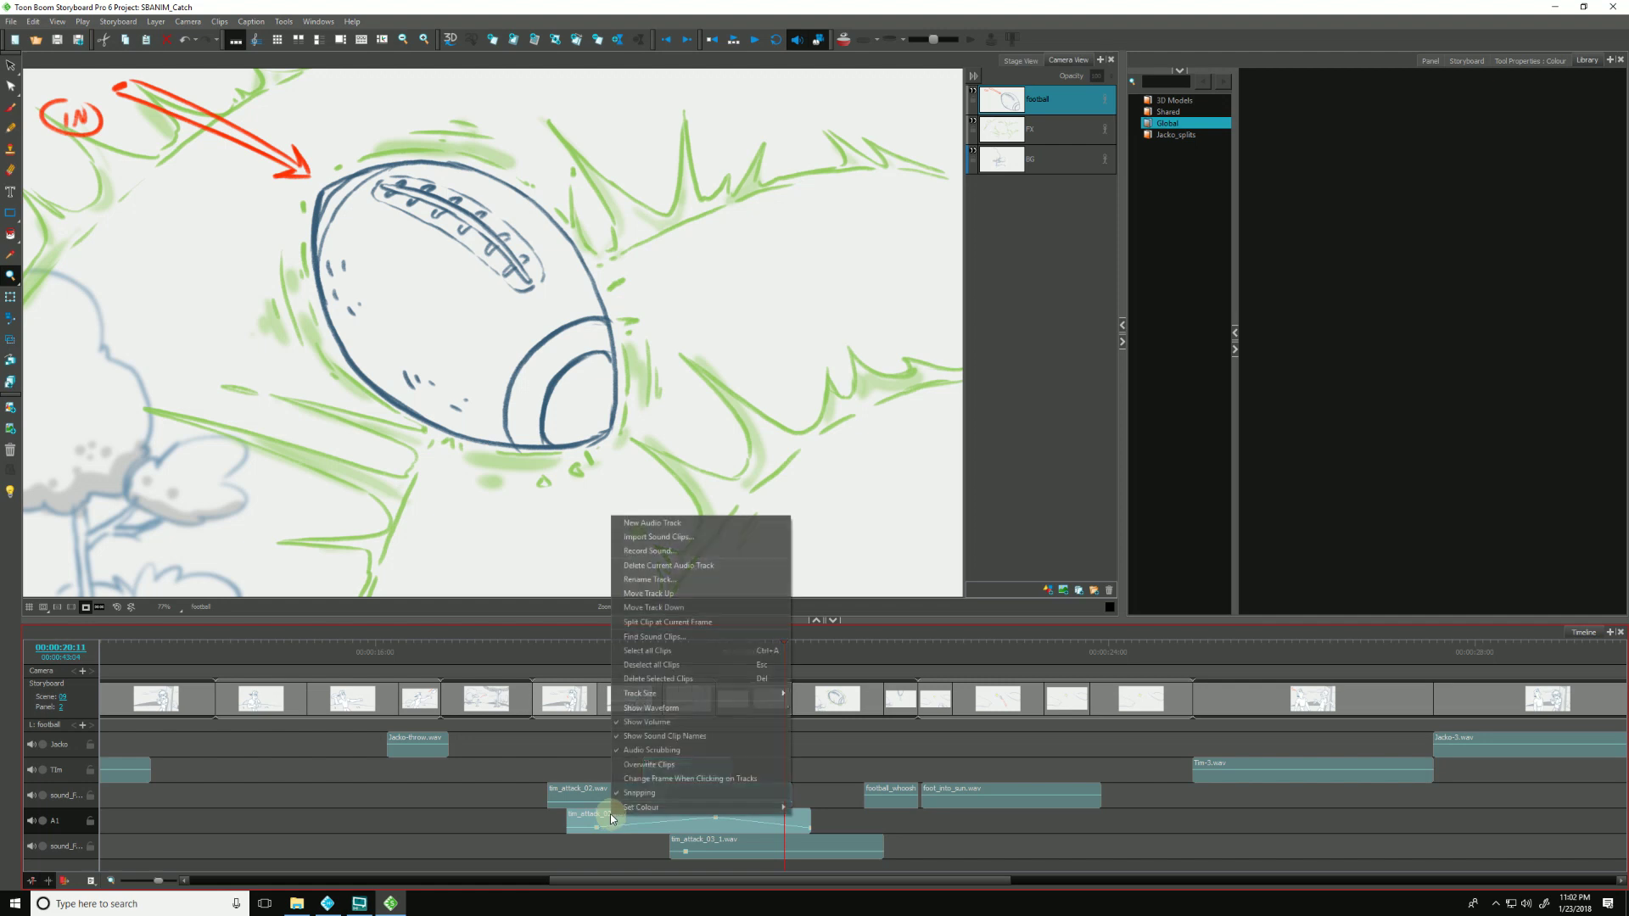
click(630, 710)
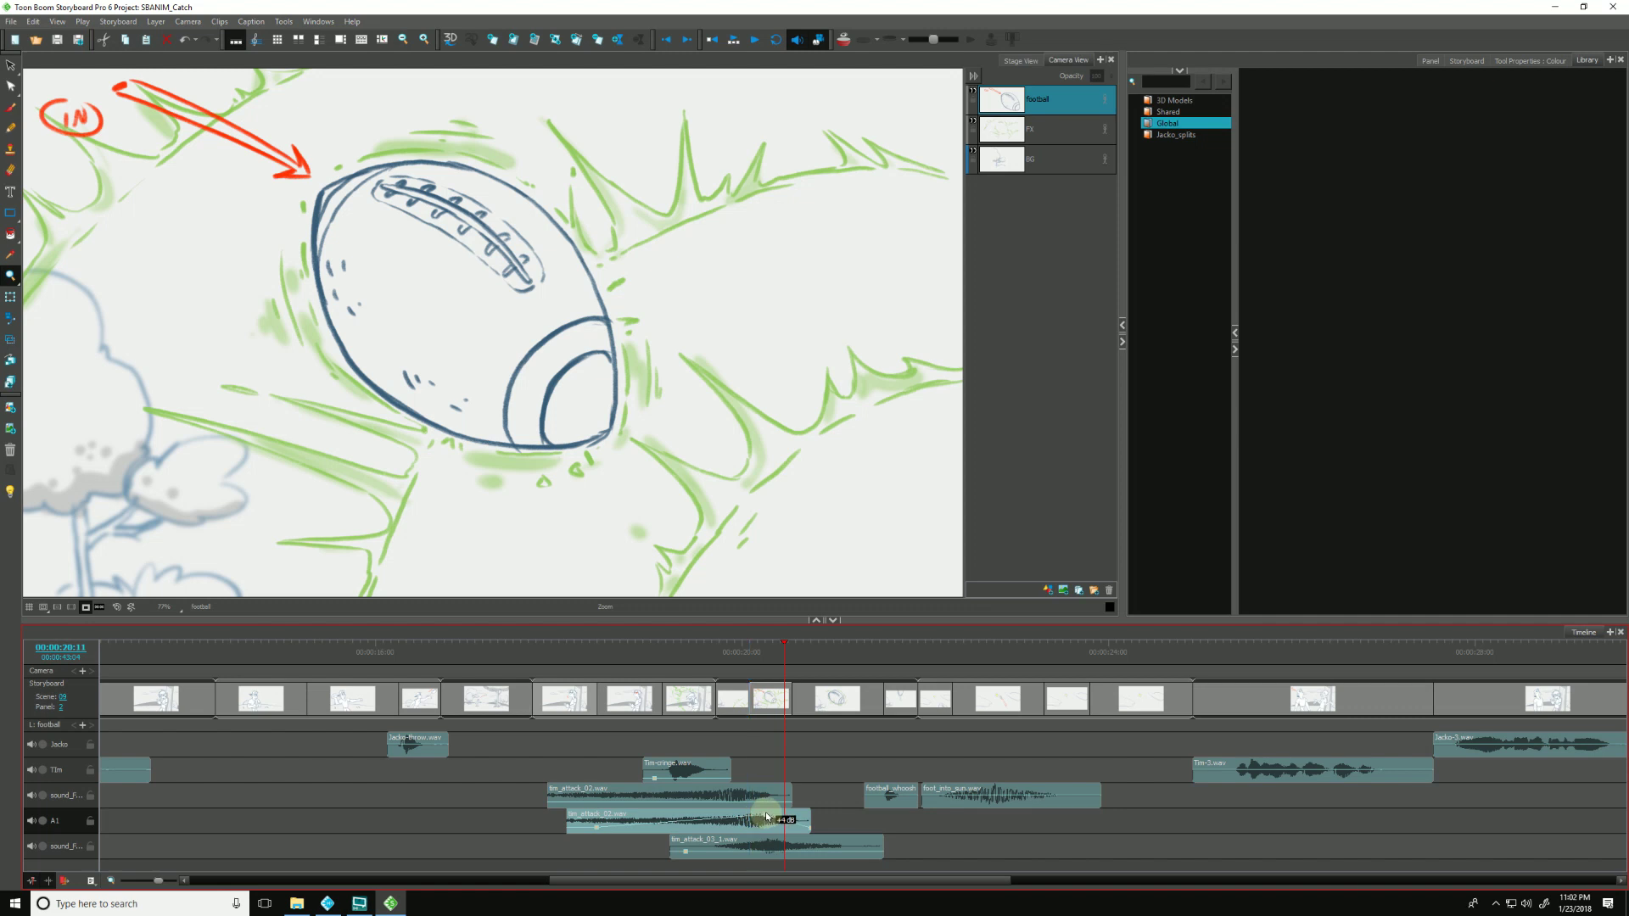
mouse_move(762, 817)
drag(762, 817, 806, 831)
Play back from the Tim panel, then scrub the playhead between 18:08 and 18:22, ending at 18:17.
click(530, 646)
key(Return)
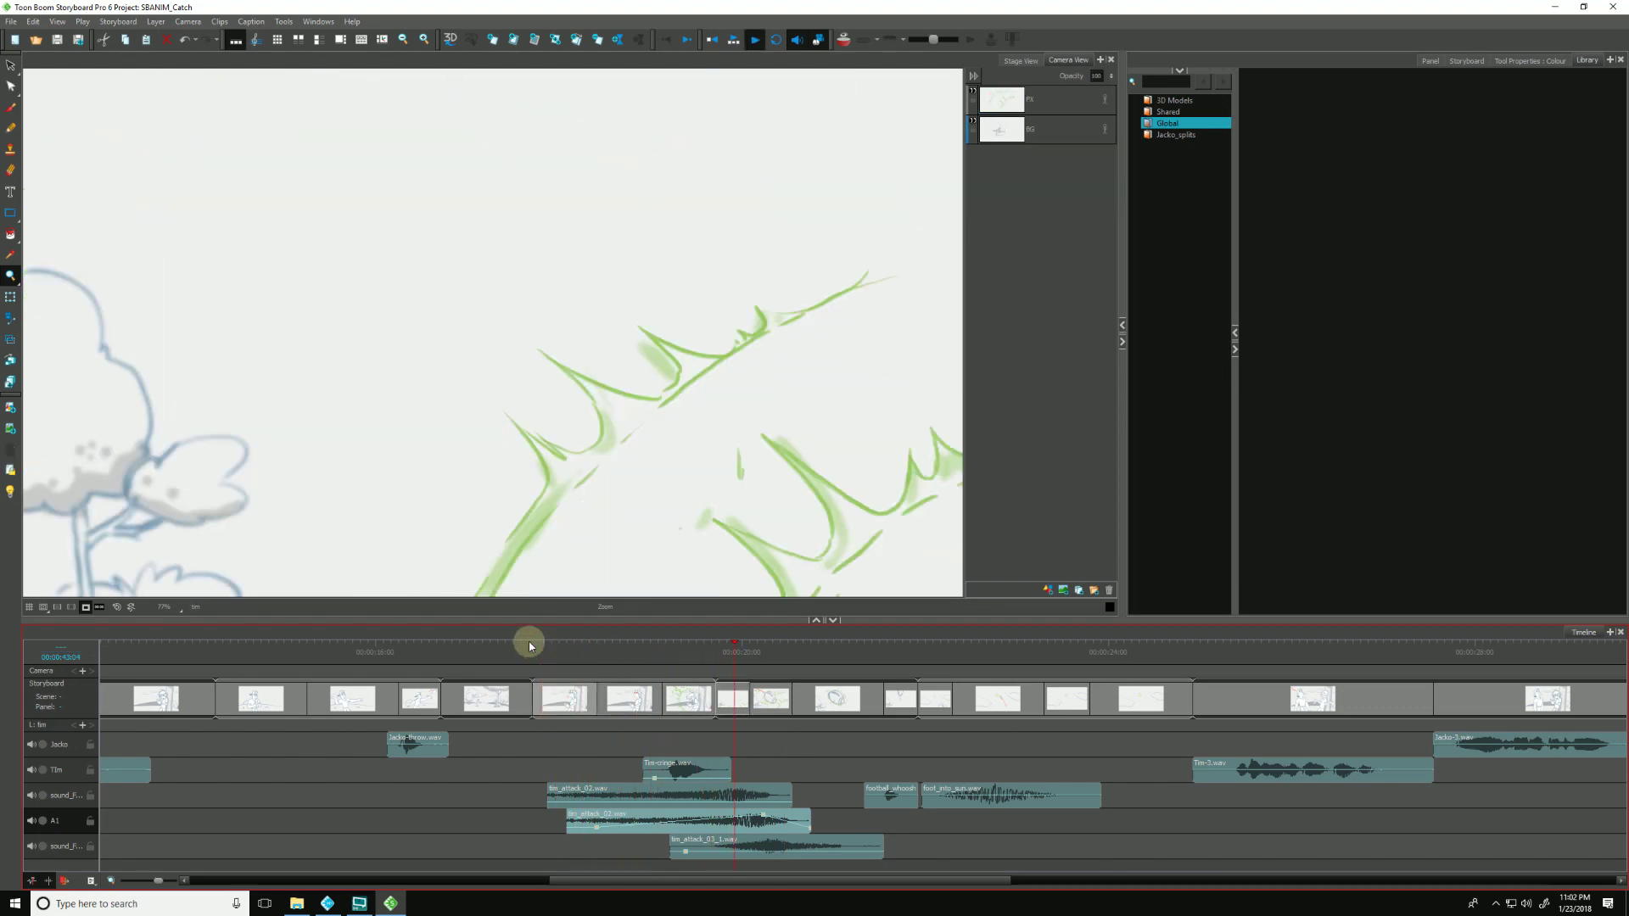
key(Return)
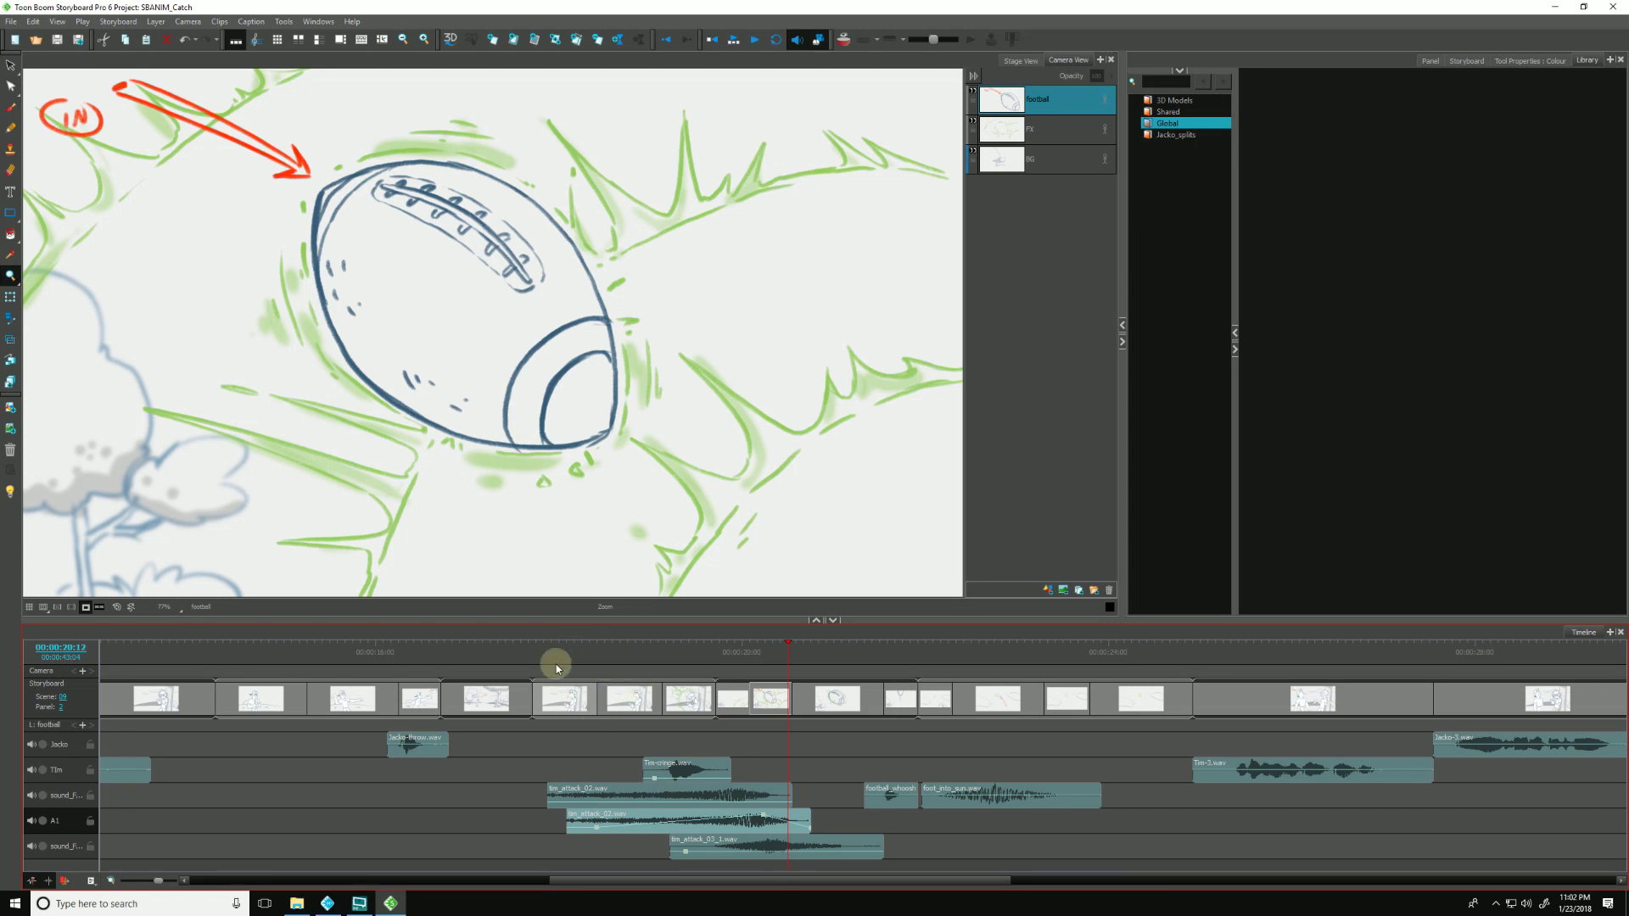
click(594, 652)
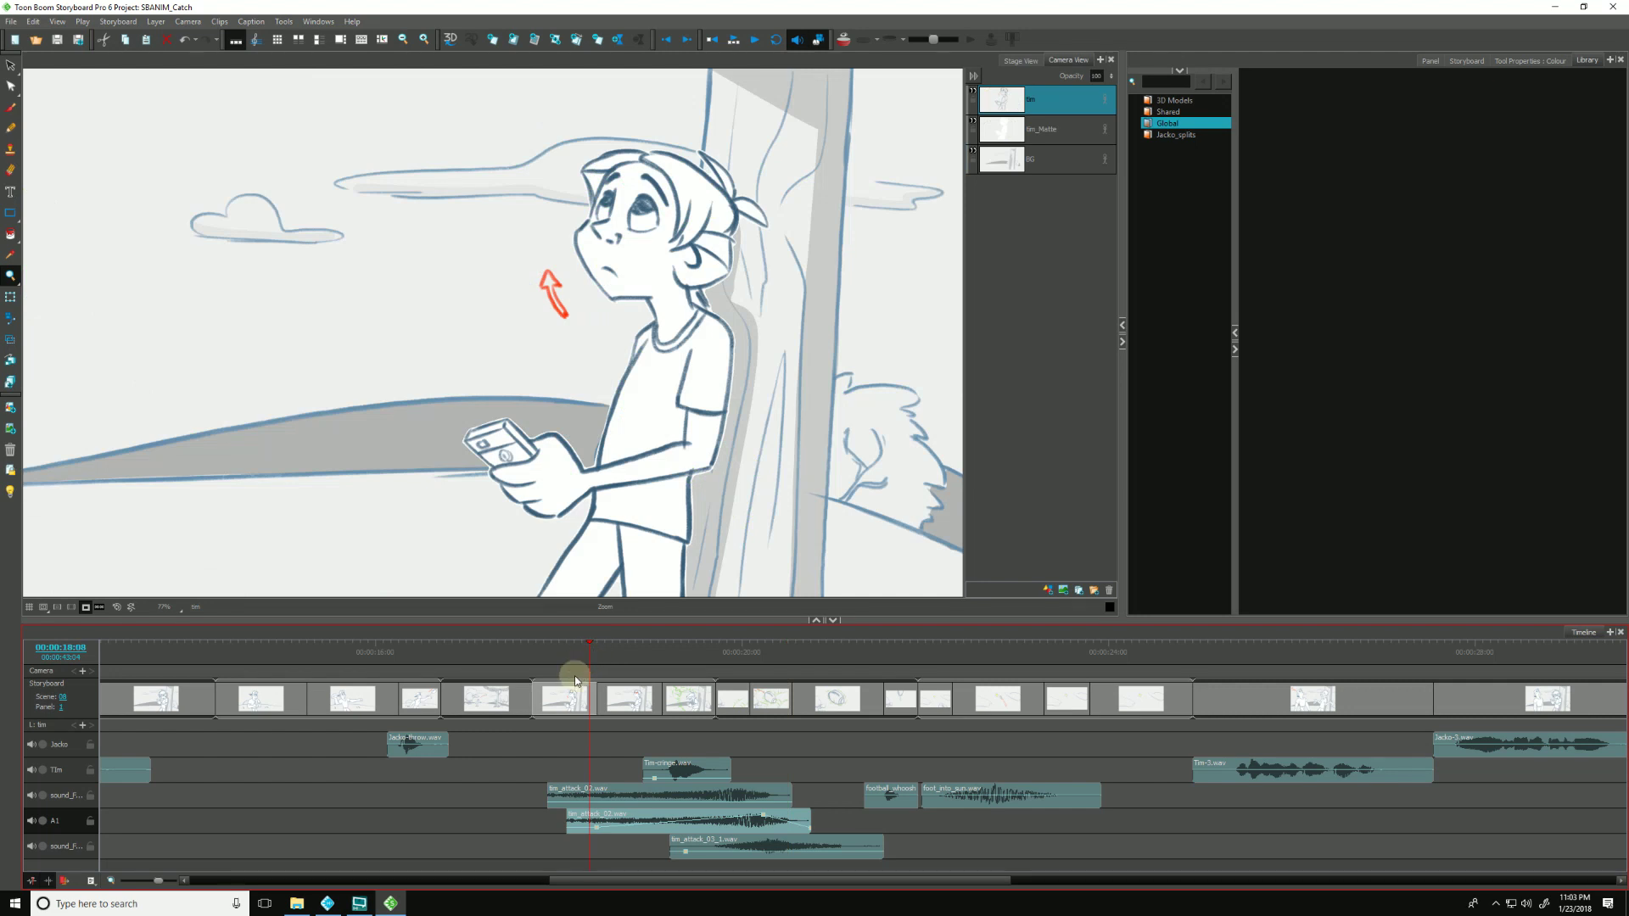
click(626, 649)
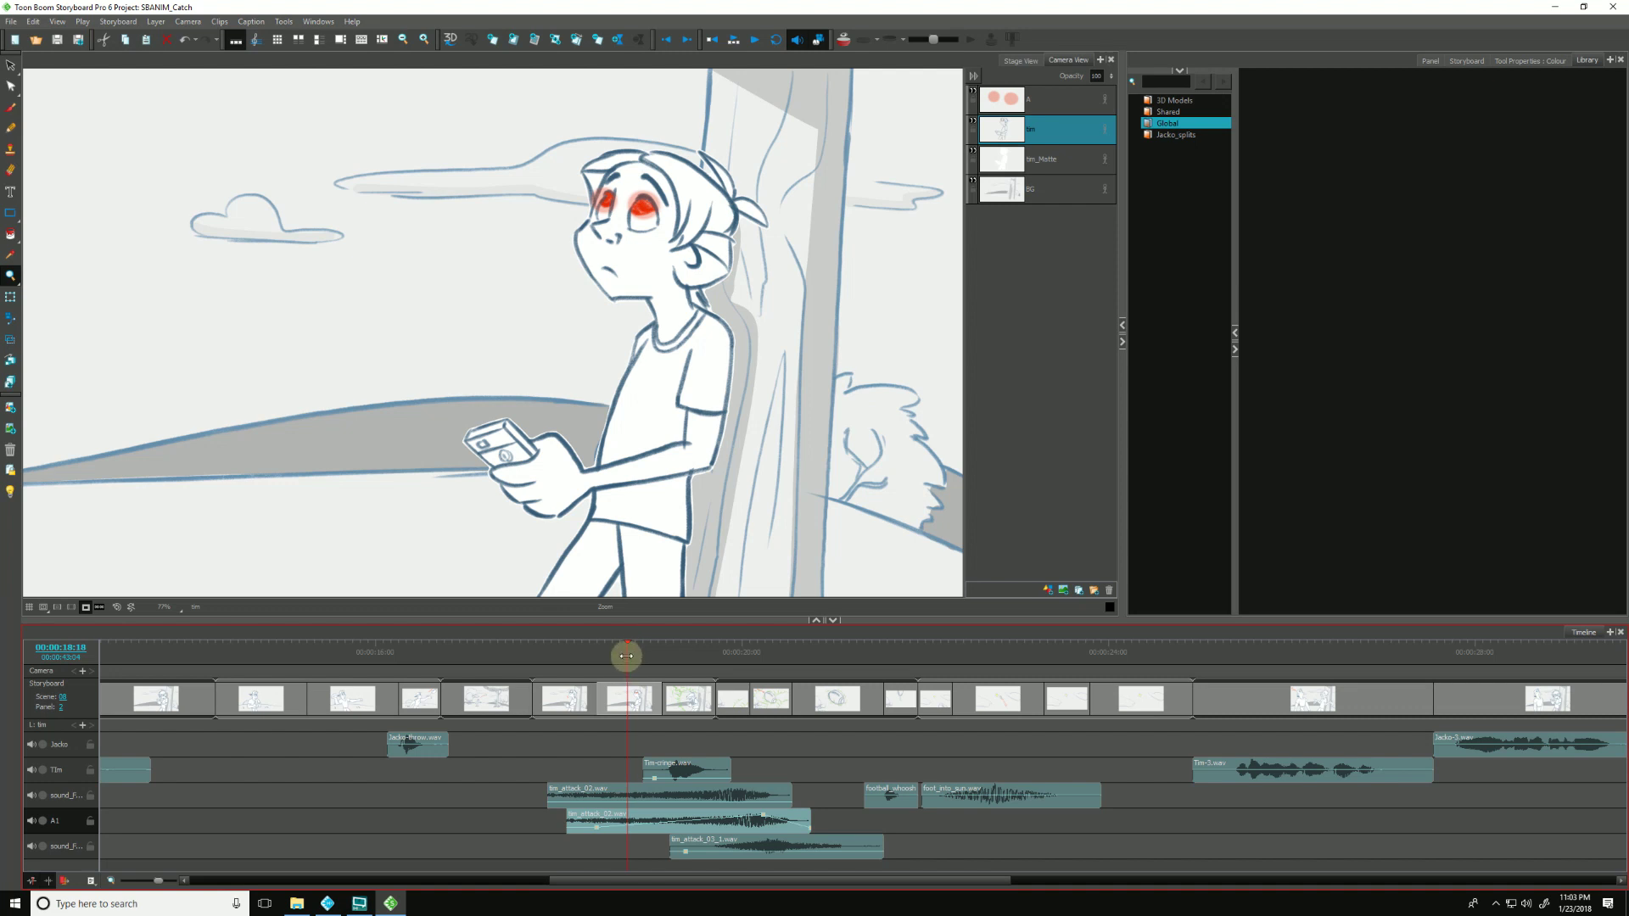
click(638, 654)
click(624, 649)
Split the tim_attack_02 clip on the sound_F track at frame 18:16.
drag(623, 652, 617, 652)
click(628, 804)
right_click(620, 794)
mouse_move(623, 789)
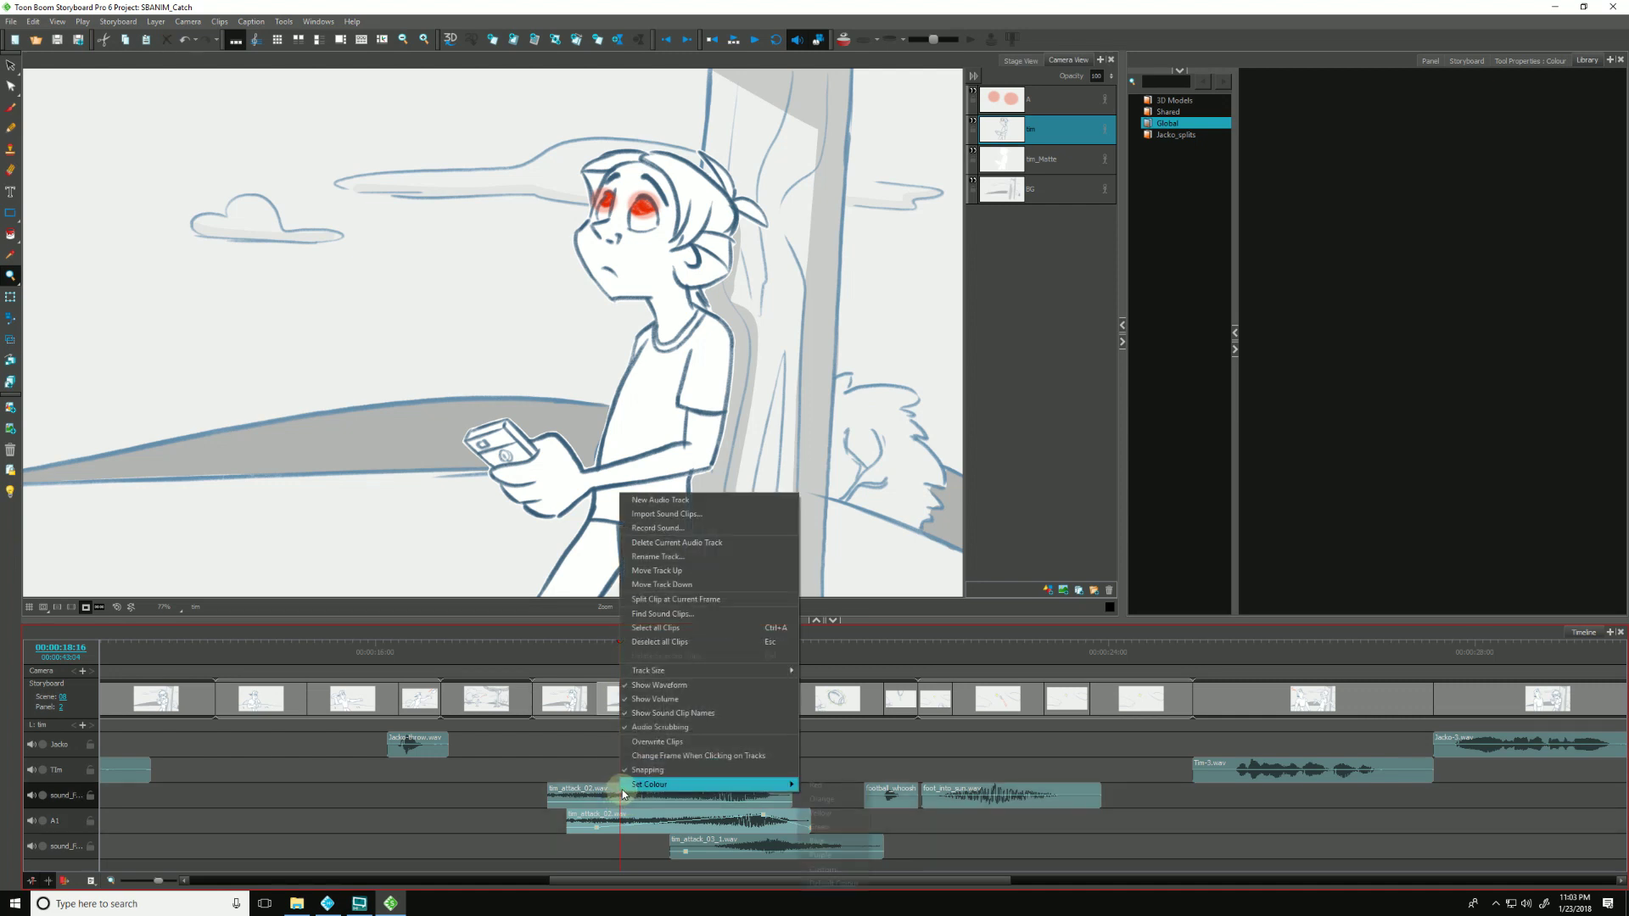
click(631, 599)
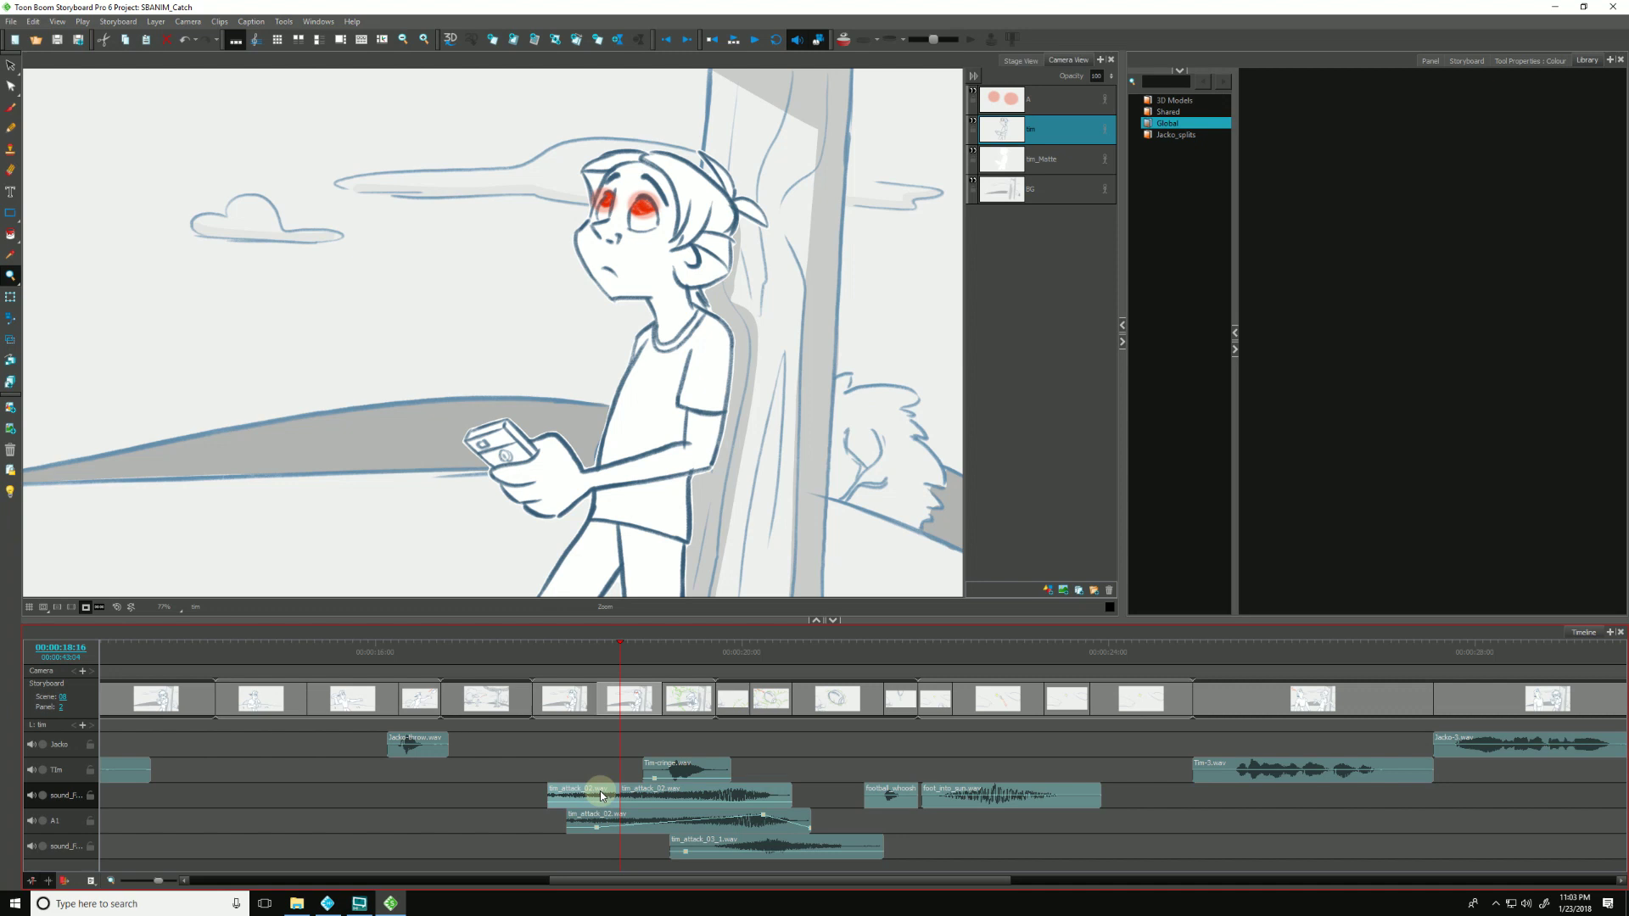
Move the first half earlier and the second half slightly later, then readjust the first half.
drag(592, 789, 462, 794)
click(694, 797)
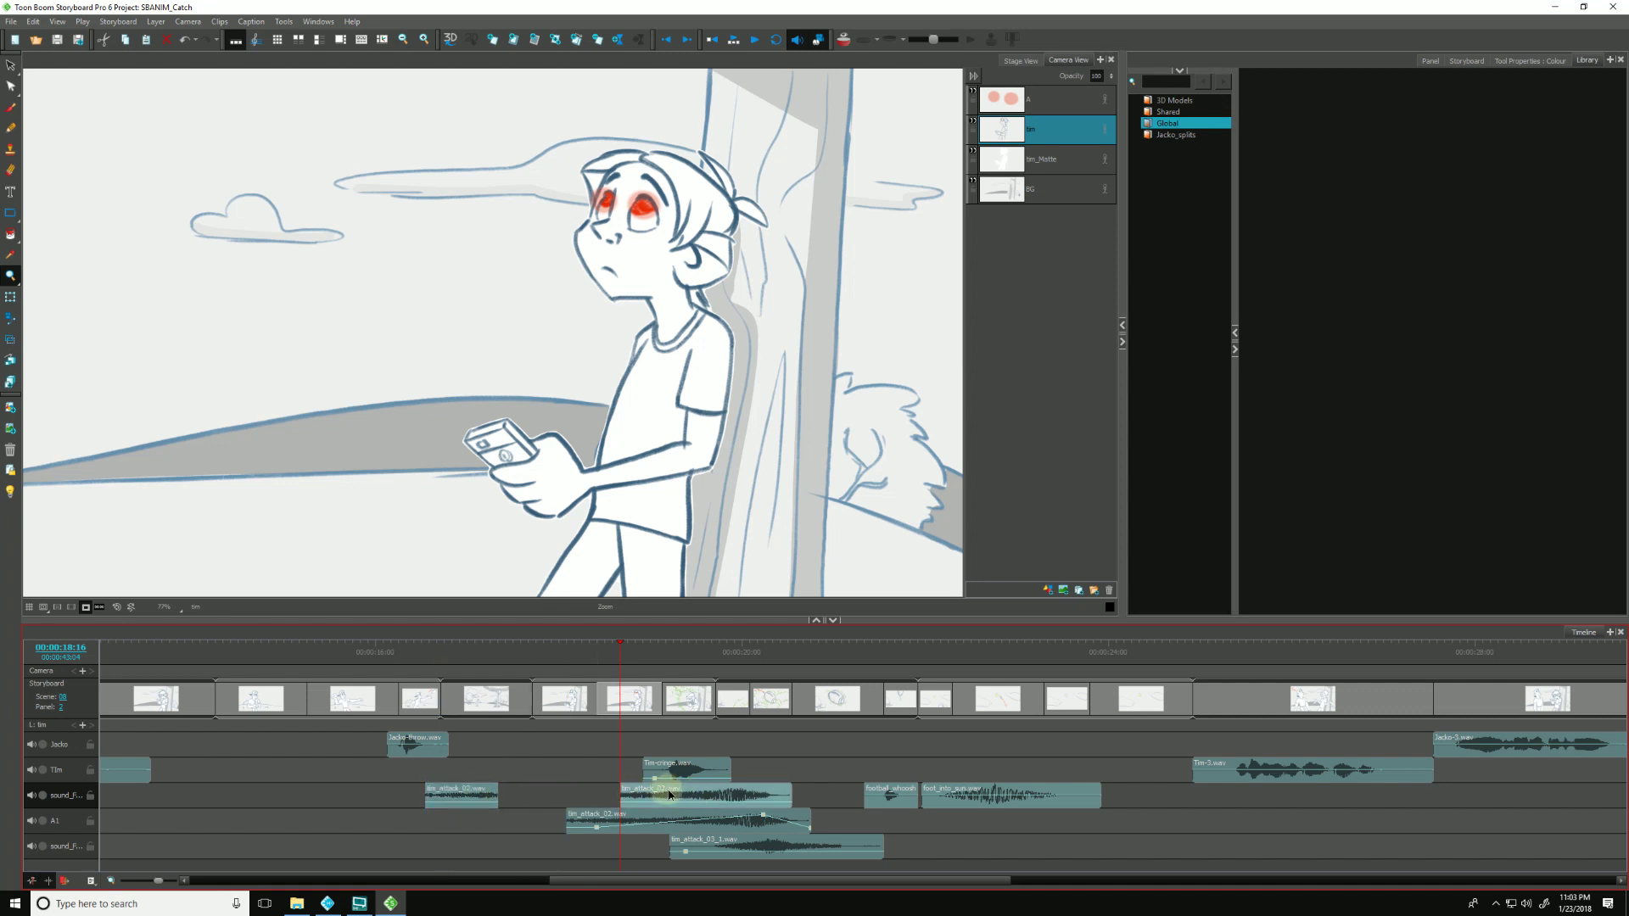
drag(669, 795, 688, 795)
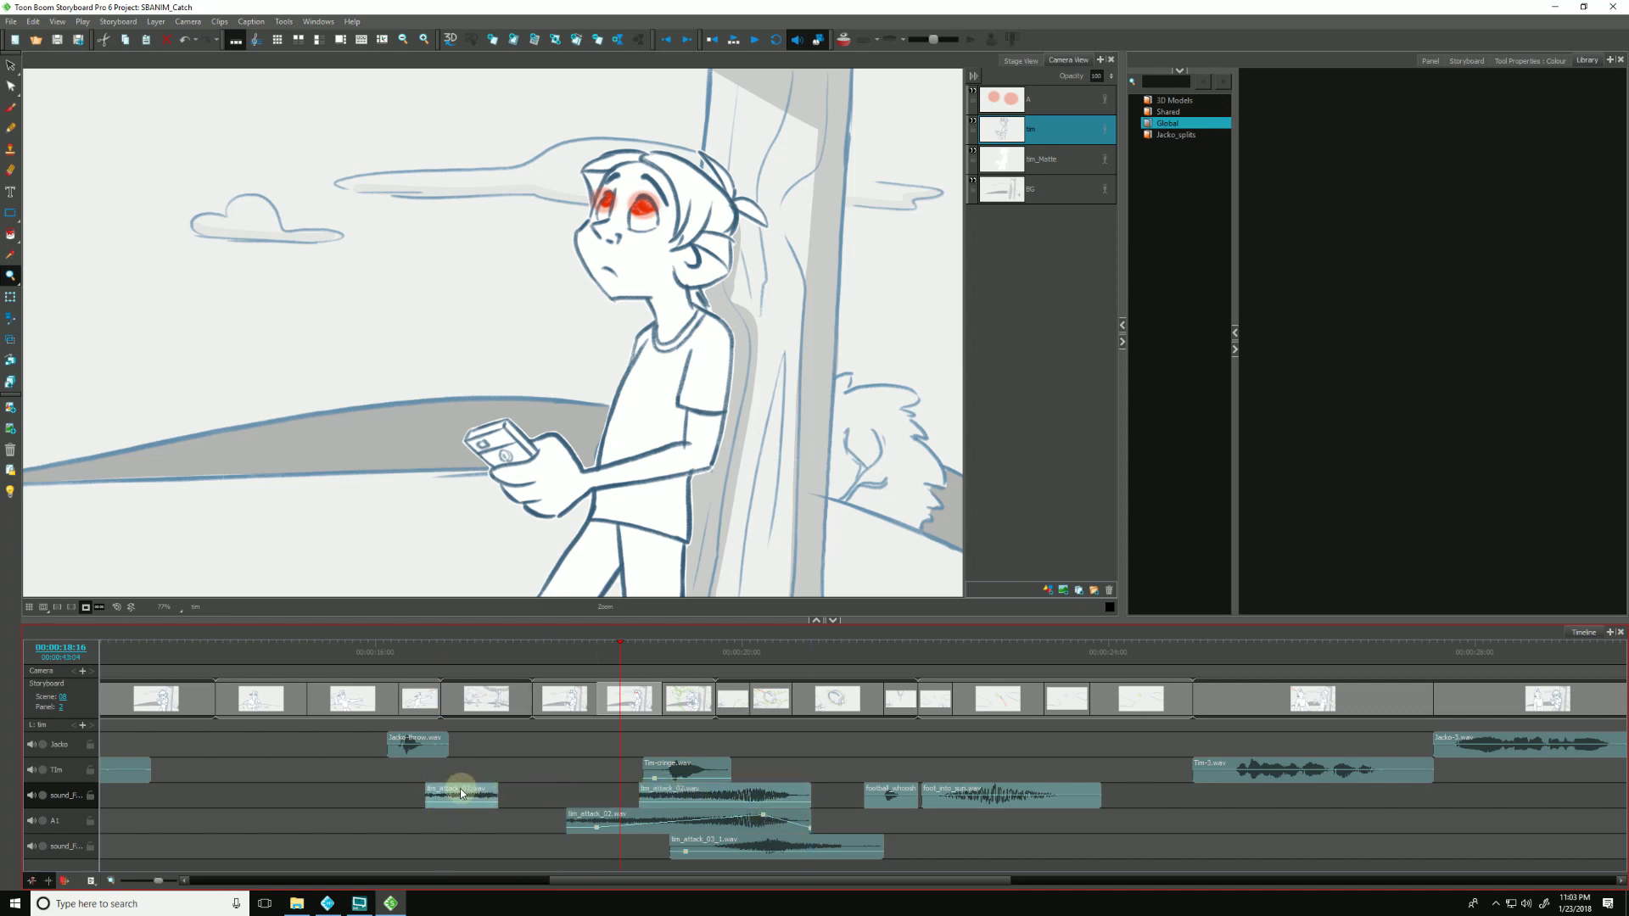
drag(462, 789, 523, 798)
drag(425, 799, 567, 795)
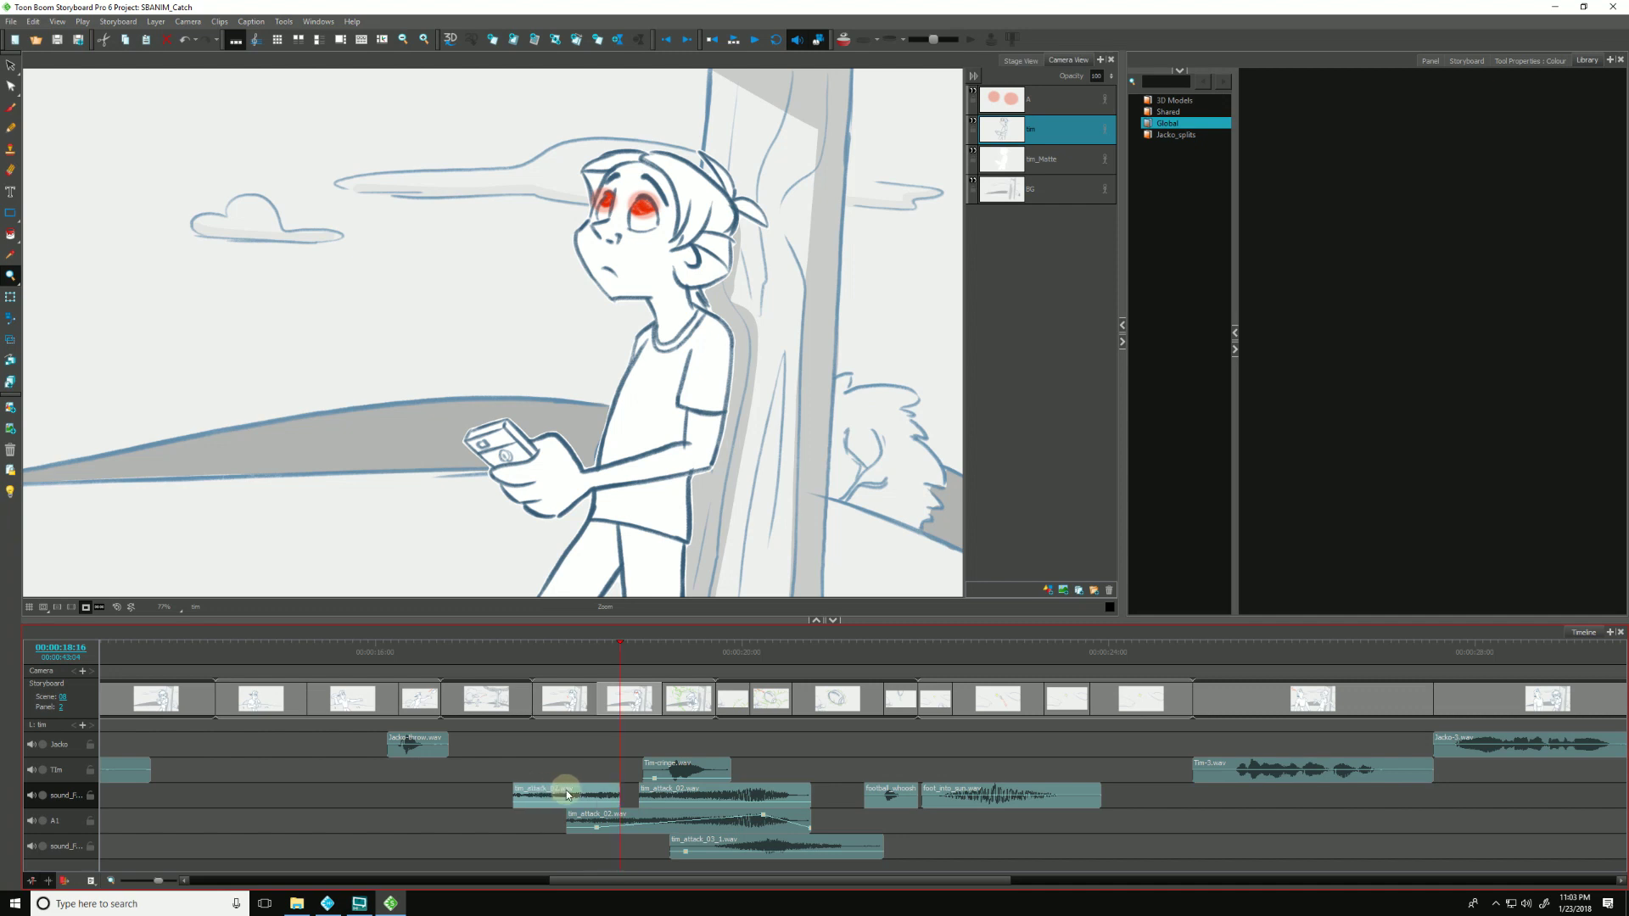